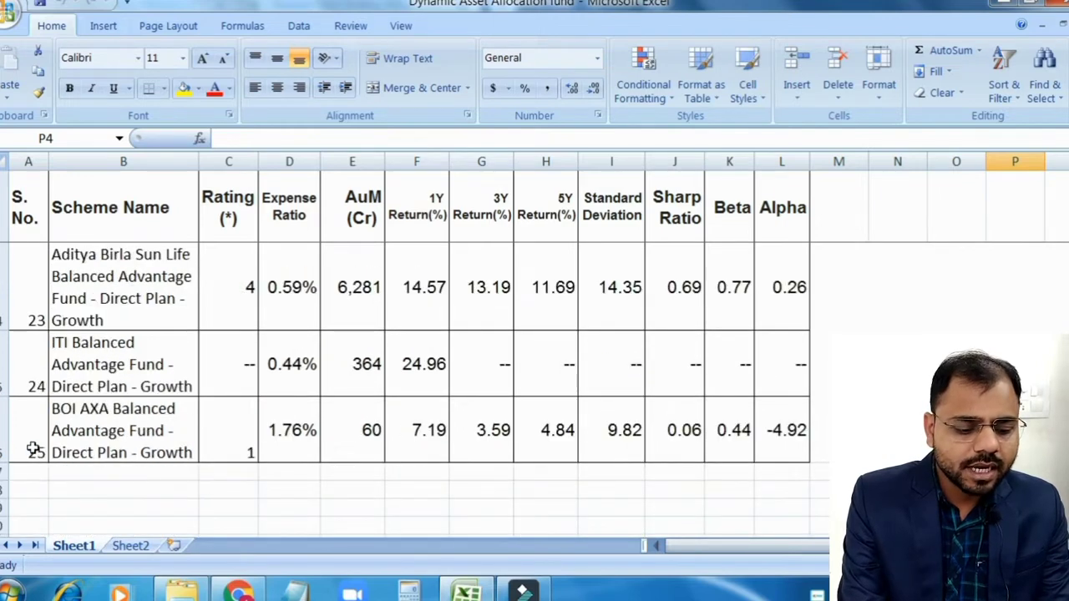
# Review the fund table's columns, from Expense Ratio, AuM and the return periods through Standard Deviation, Sharp Ratio, Beta and Alpha
pyautogui.click(31, 445)
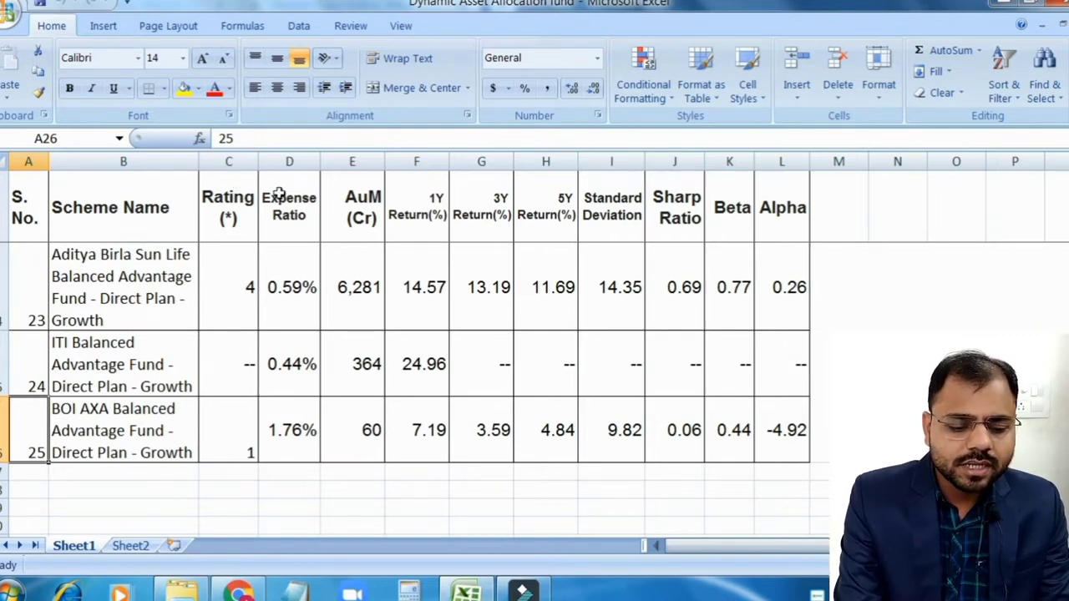
pyautogui.click(310, 227)
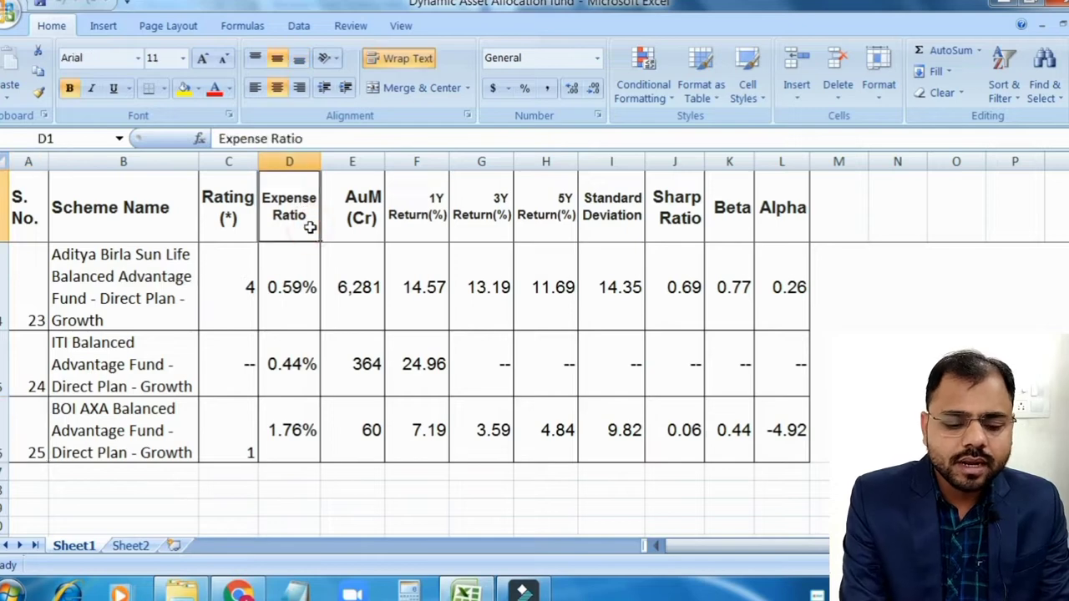
pyautogui.click(365, 224)
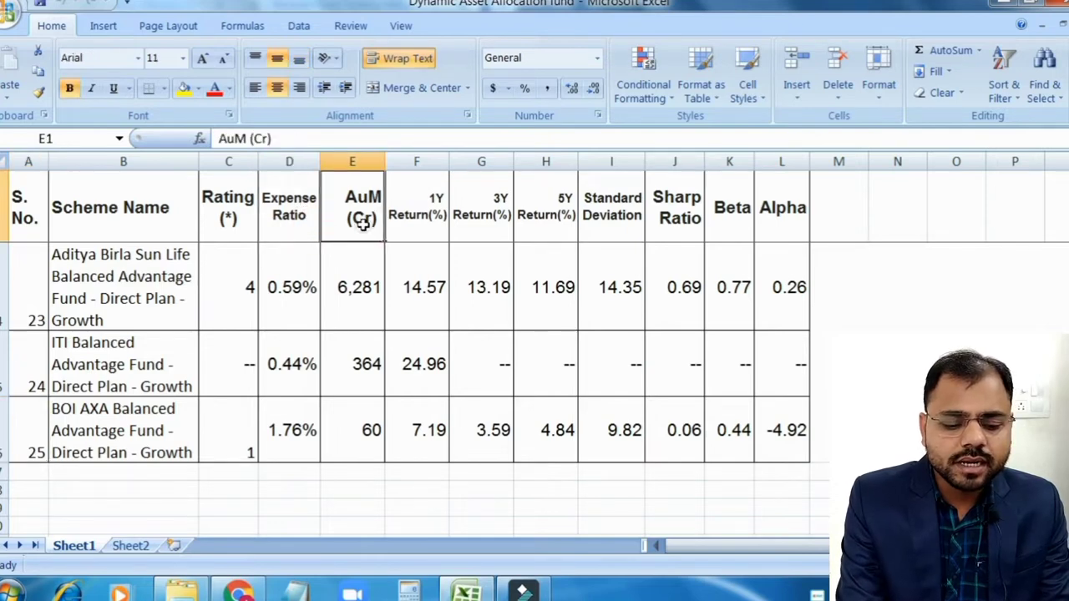
pyautogui.click(417, 216)
pyautogui.click(478, 219)
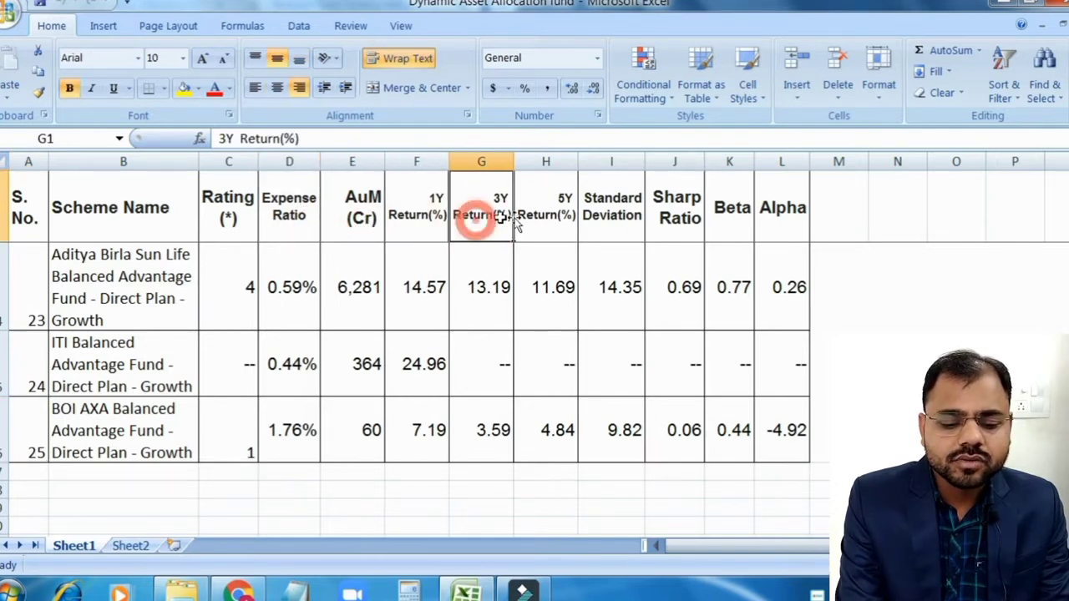
pyautogui.click(541, 218)
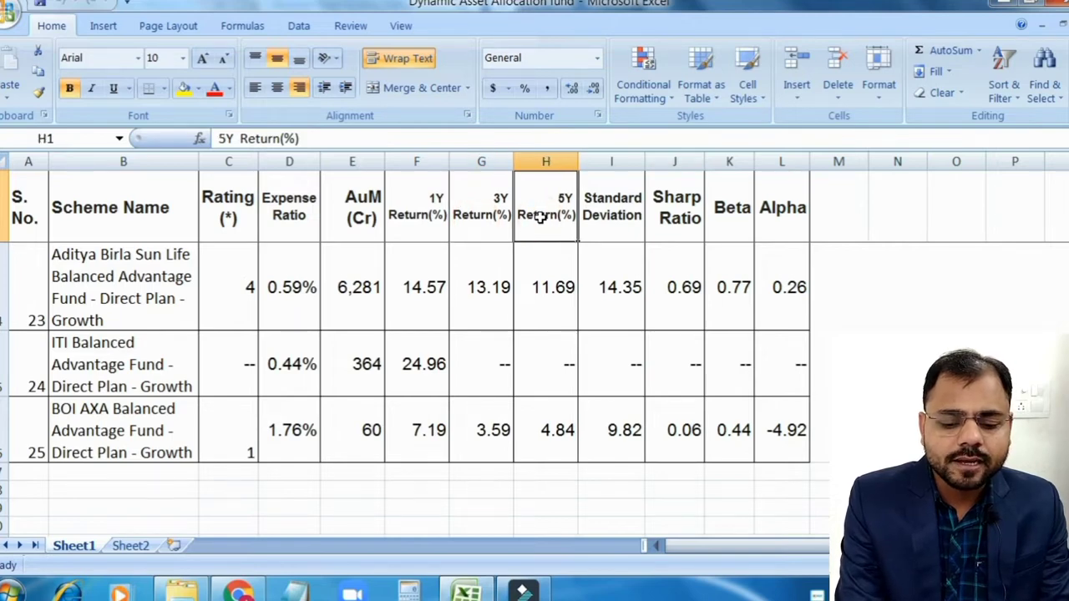
pyautogui.click(611, 219)
pyautogui.click(669, 222)
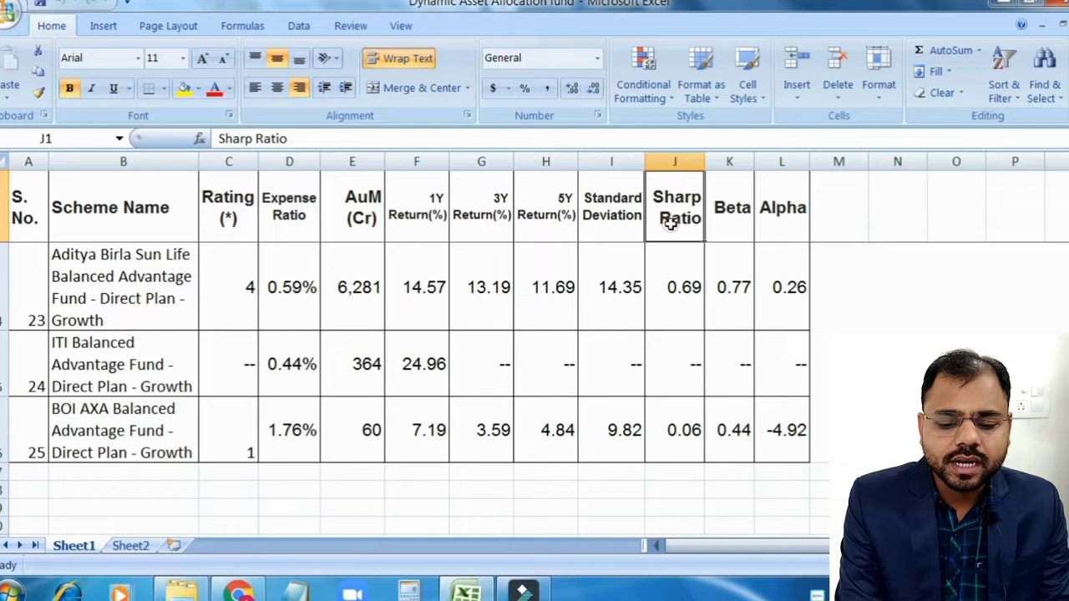
pyautogui.click(723, 217)
pyautogui.click(781, 211)
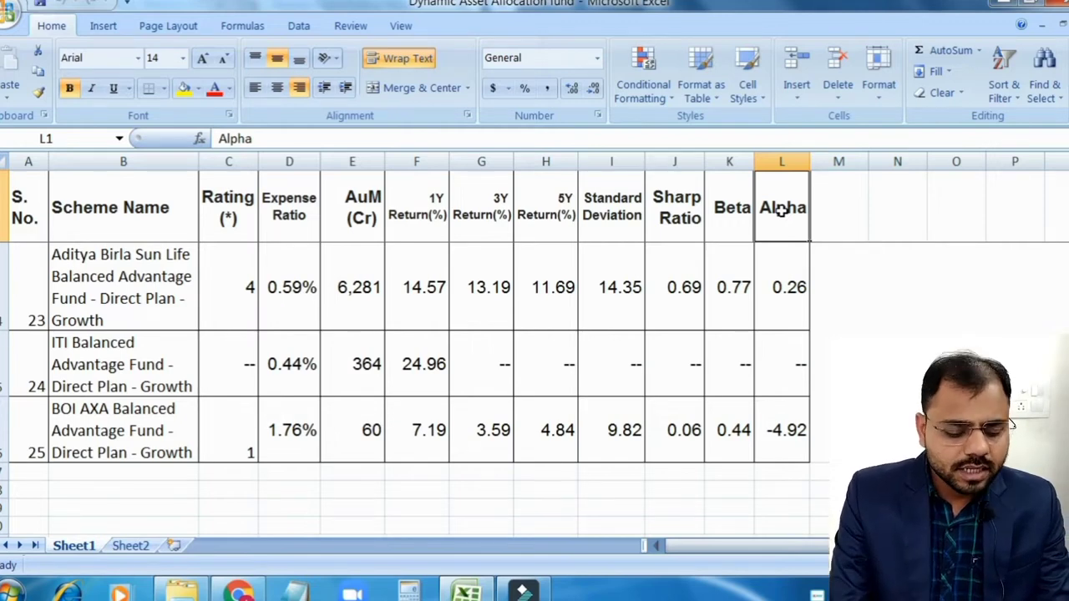
# Sort the whole fund table by Alpha values from smallest to largest, treating the first row as headers
pyautogui.hotkey('ctrl', 'a')
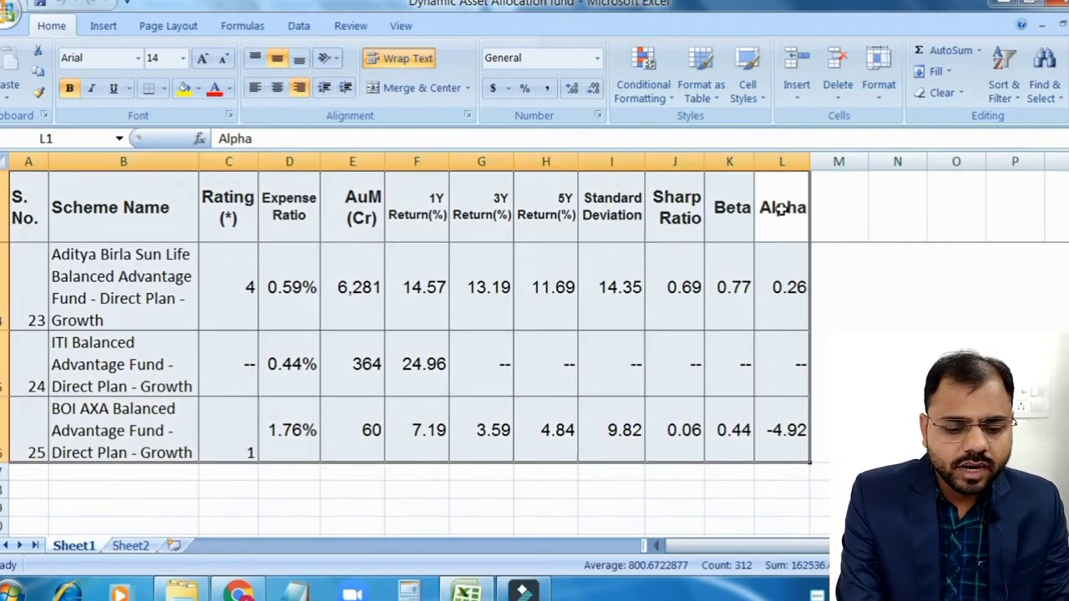
pyautogui.click(298, 26)
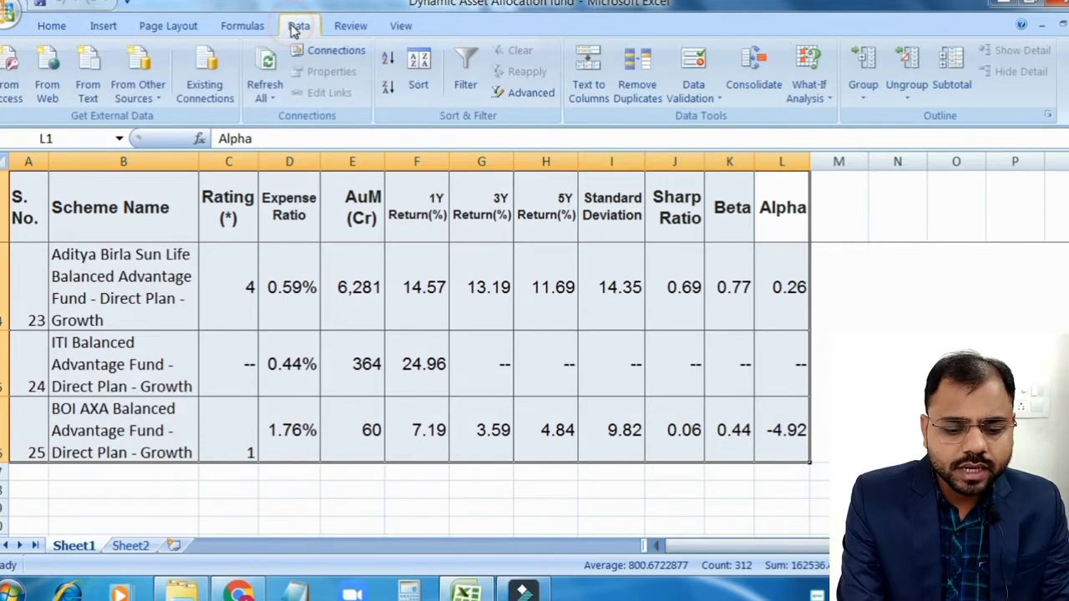
pyautogui.click(418, 71)
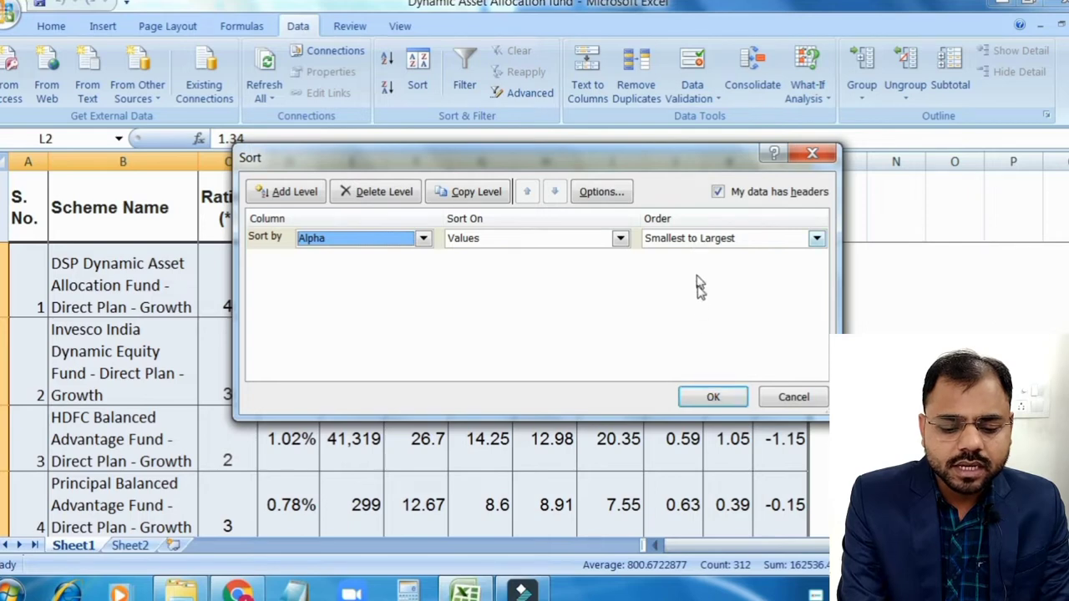
pyautogui.click(711, 396)
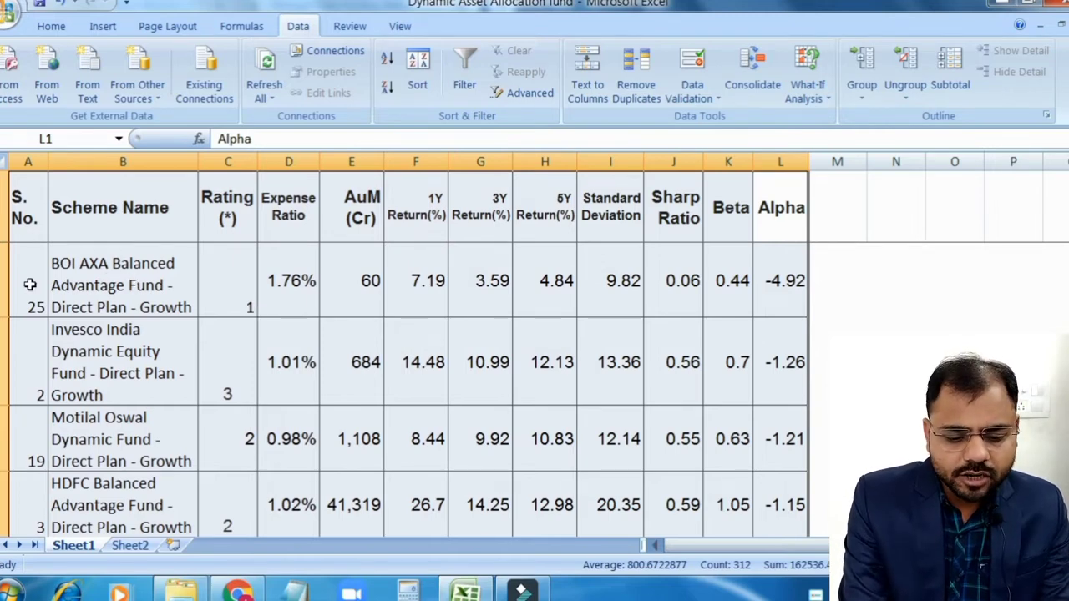
# Fill the table rows of all funds with a negative Alpha in standard red
pyautogui.moveTo(31, 279); pyautogui.dragTo(771, 291)
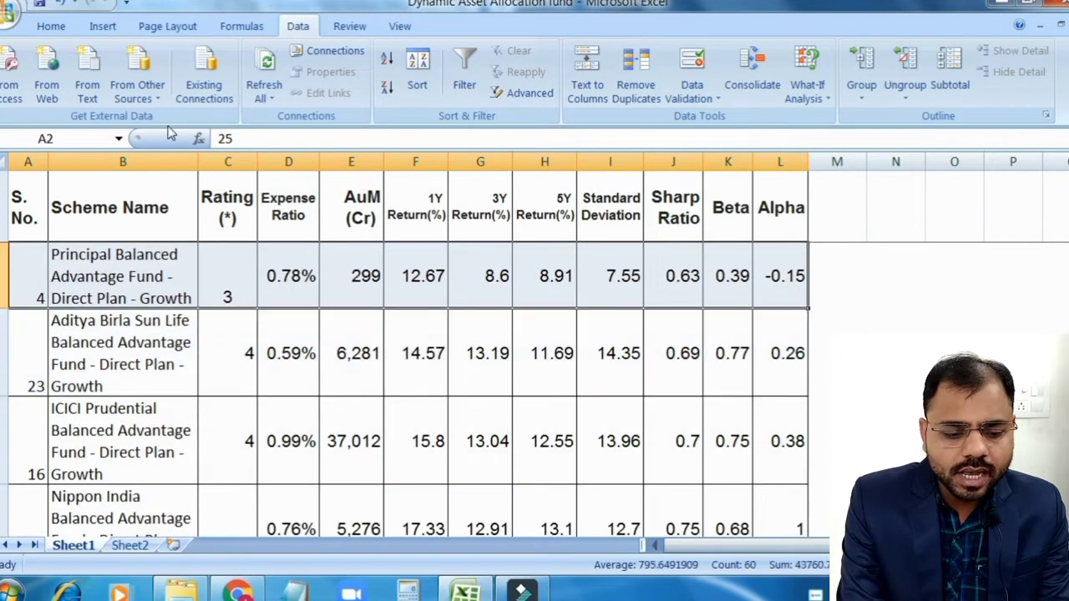
pyautogui.click(51, 26)
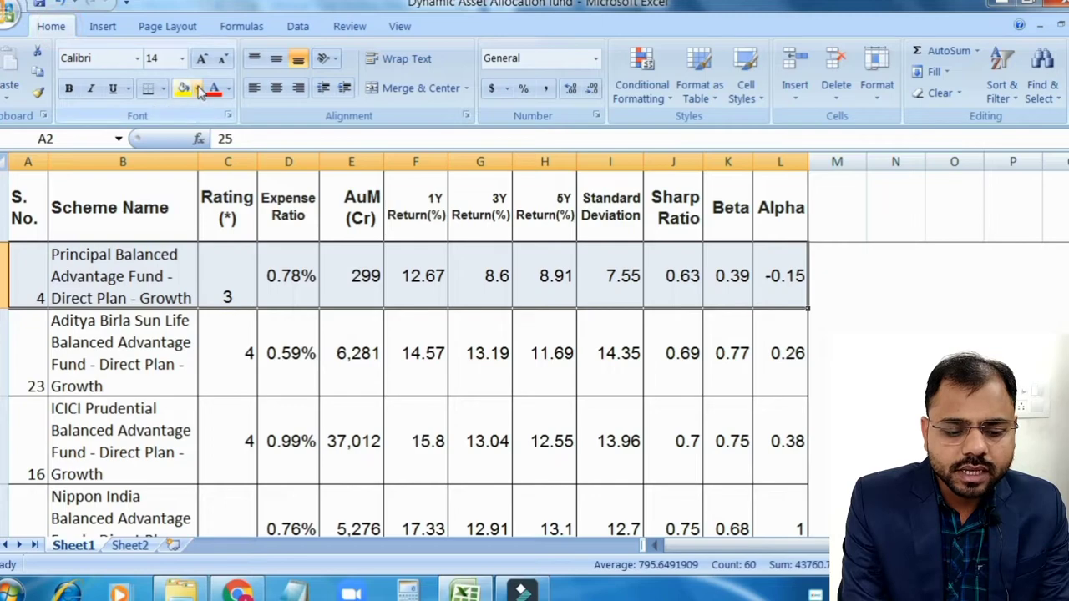
pyautogui.click(197, 88)
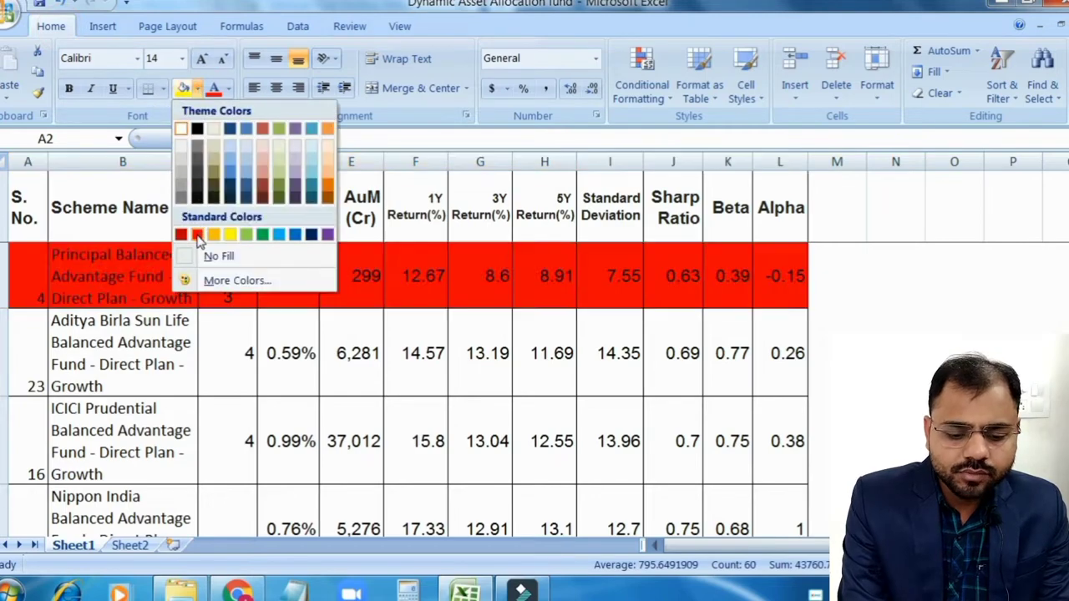
pyautogui.scroll(2, 193, 231)
pyautogui.click(197, 234)
# Fill the table rows of the funds without an Alpha value red, down to the end of the table
pyautogui.moveTo(1064, 197); pyautogui.dragTo(1064, 209)
pyautogui.moveTo(48, 425); pyautogui.dragTo(758, 432)
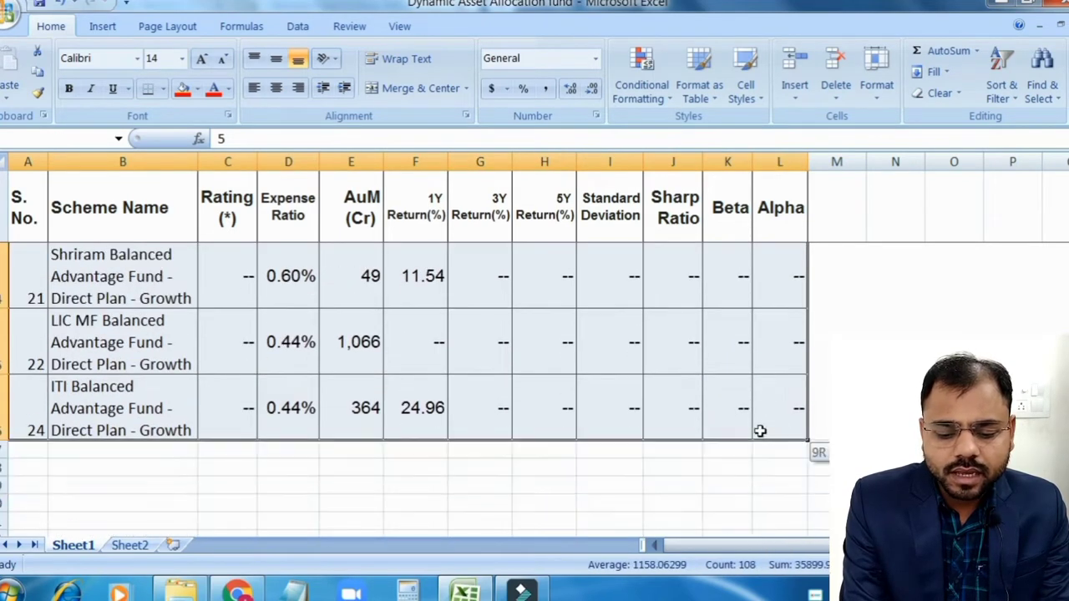
pyautogui.click(183, 88)
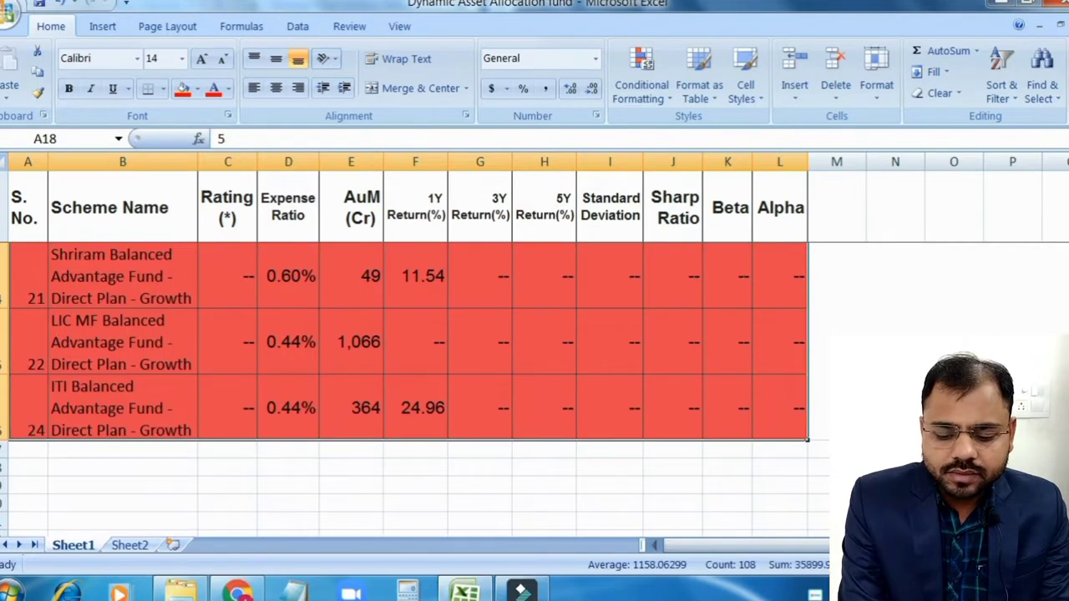
# Fill the Alpha cells of the Aditya Birla Sun Life and ICICI Prudential funds dark orange
pyautogui.scroll(3, 401, 343)
pyautogui.scroll(2, 1066, 285)
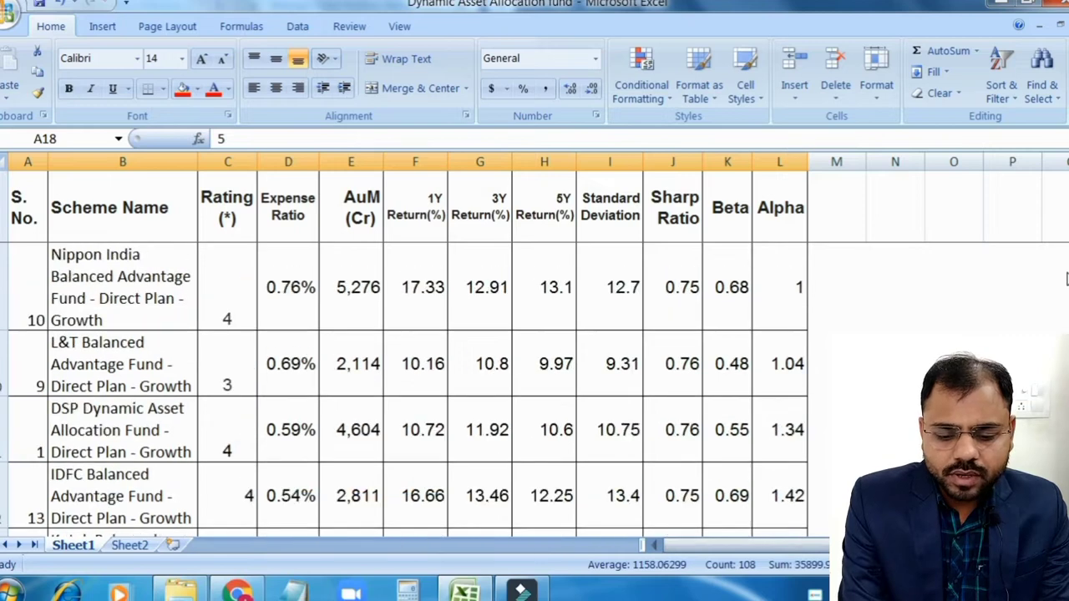
pyautogui.scroll(3, 1067, 280)
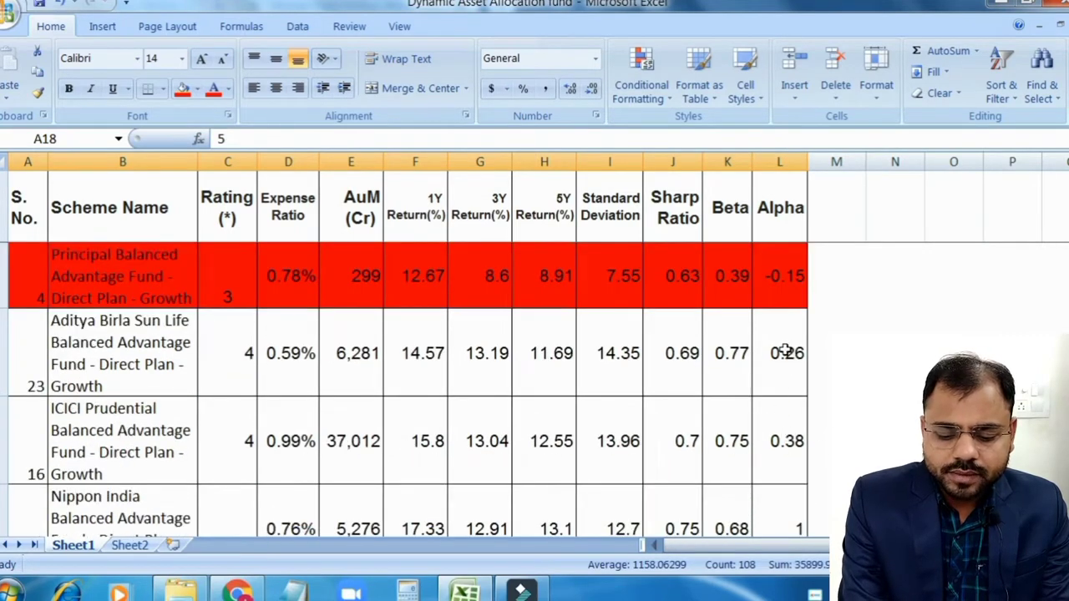
pyautogui.moveTo(786, 351); pyautogui.dragTo(778, 433)
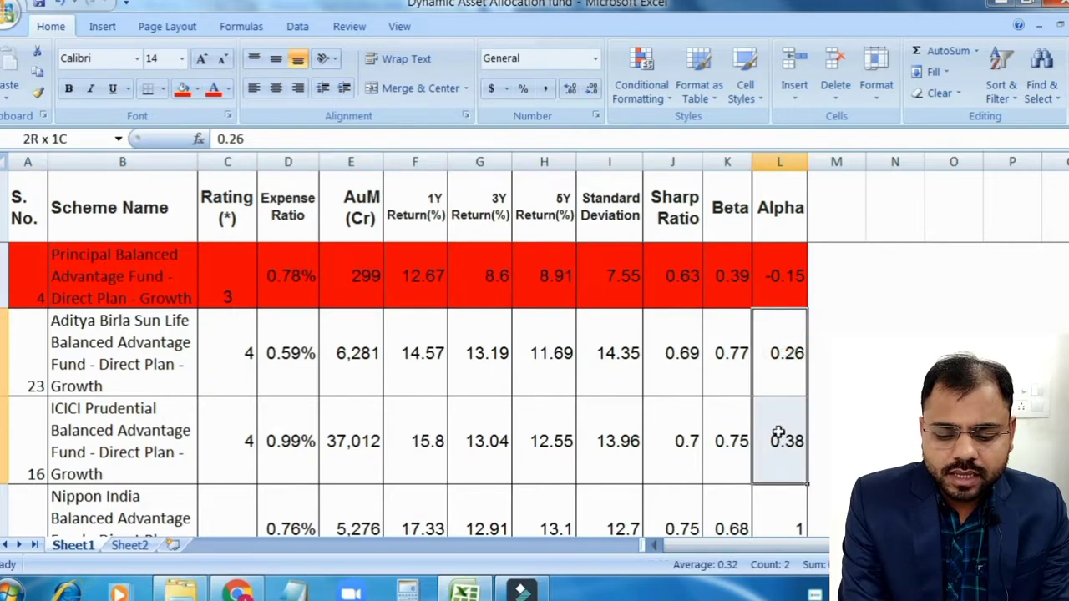
pyautogui.click(197, 89)
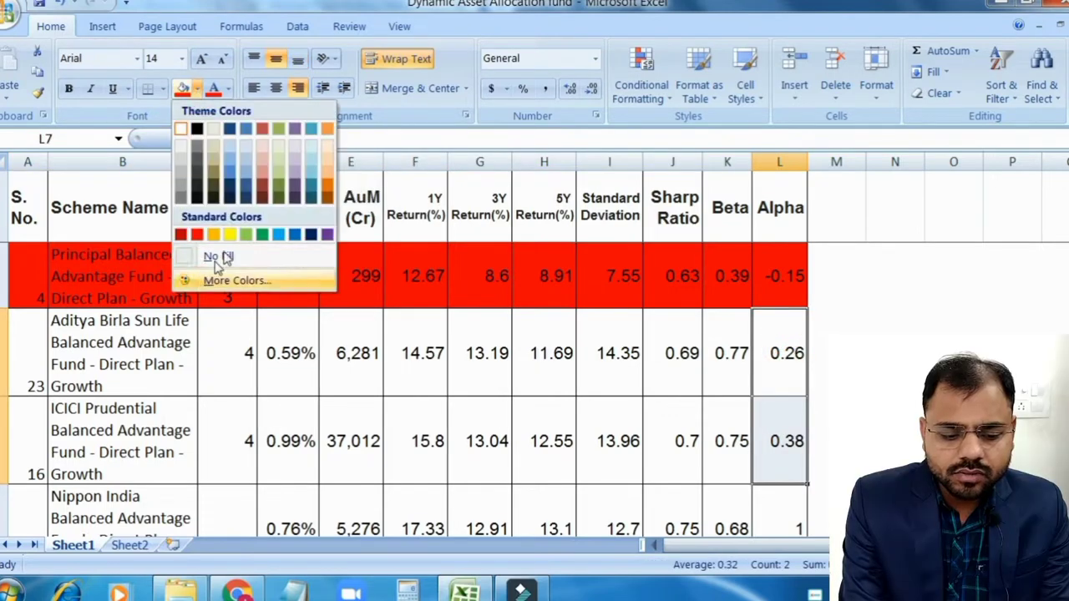
pyautogui.click(330, 186)
# Fill the seven Alpha cells from 1 to 2.11 yellow
pyautogui.scroll(-1, 985, 272)
pyautogui.moveTo(785, 346)
pyautogui.mouseDown()
pyautogui.moveTo(786, 501)
pyautogui.moveTo(785, 351)
pyautogui.mouseUp()
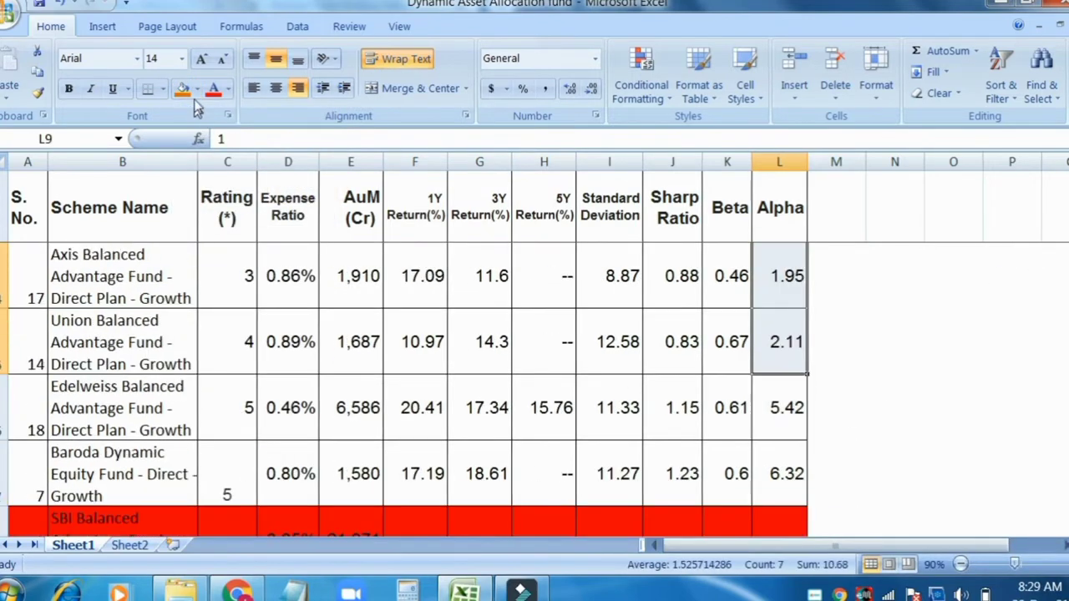
pyautogui.click(197, 89)
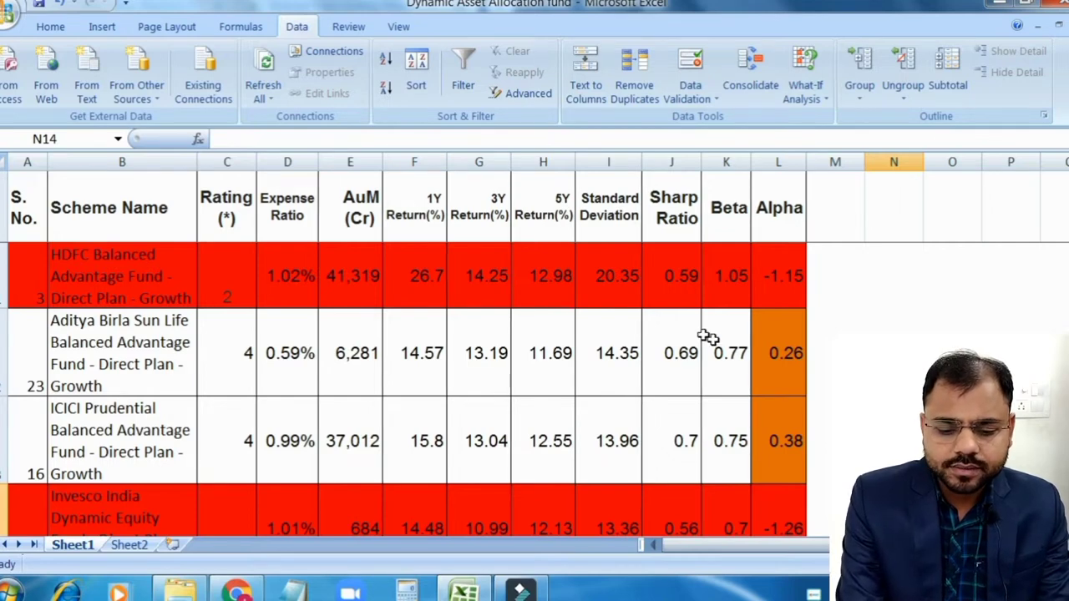
# Fill the Beta cells of the Aditya Birla Sun Life and ICICI Prudential funds dark orange
pyautogui.moveTo(729, 352); pyautogui.dragTo(723, 404)
pyautogui.click(51, 27)
pyautogui.click(181, 89)
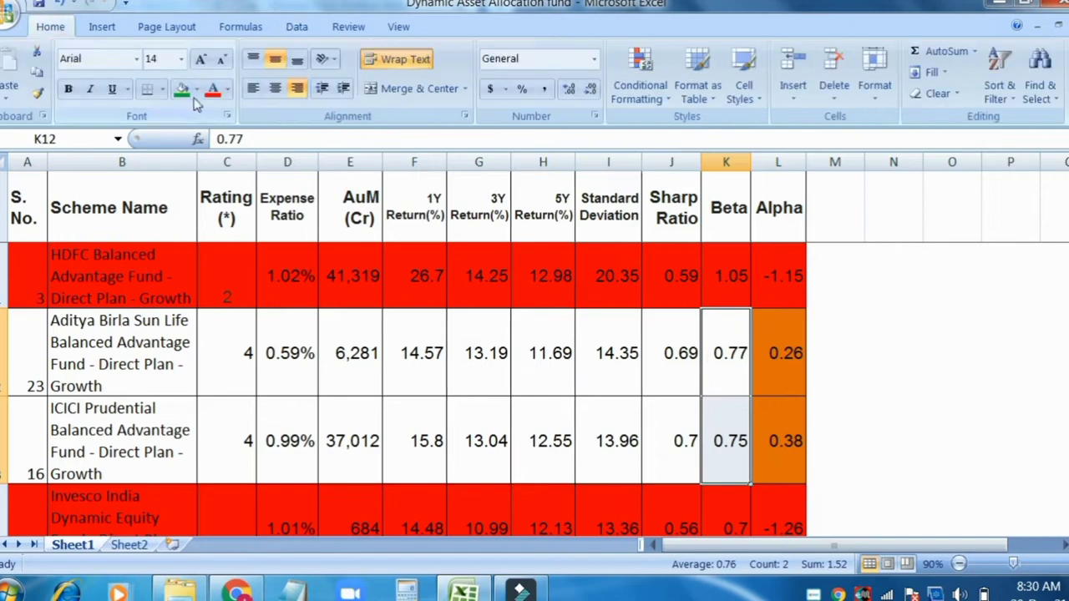
# Fill the Beta cells from 0.69 down to 0.67 yellow
pyautogui.scroll(-5, 501, 376)
pyautogui.moveTo(726, 359); pyautogui.dragTo(726, 276)
pyautogui.click(196, 89)
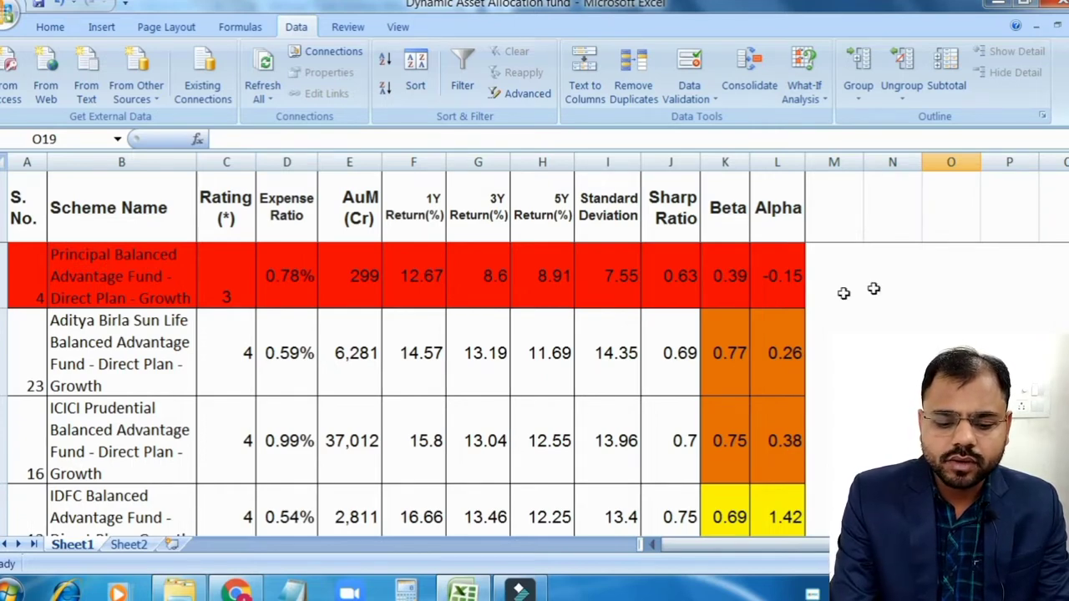
# Fill the Sharp Ratio cells from 0.69 to 0.75 dark orange, leaving out the red rows
pyautogui.moveTo(680, 349); pyautogui.dragTo(673, 293)
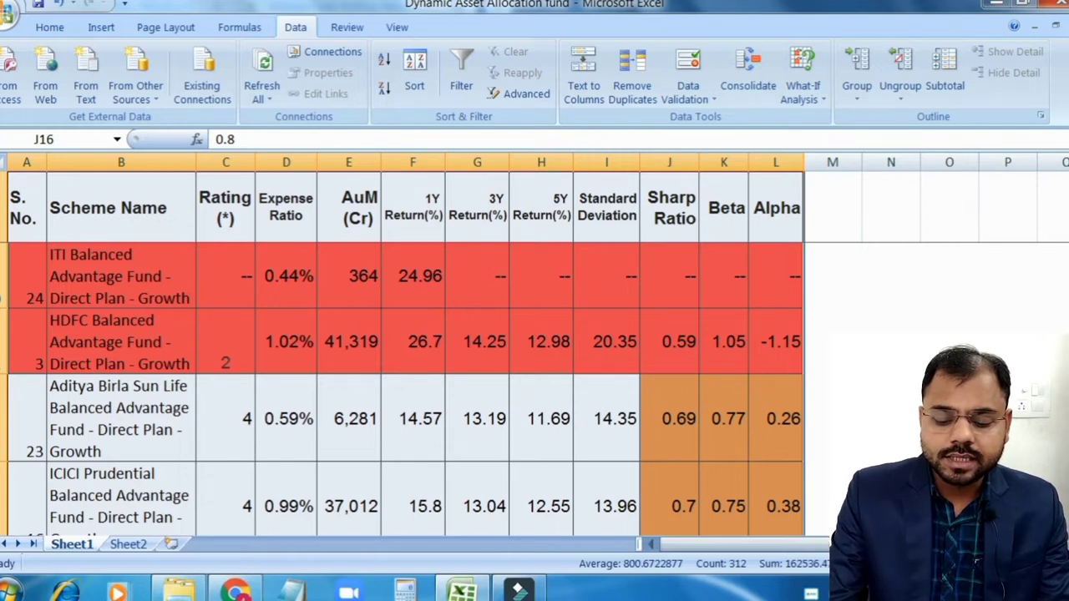
# Fill the 14.35 Standard Deviation cell dark orange and the cells from 13.96 down to 12.58 yellow, leaving out the red rows
pyautogui.click(607, 415)
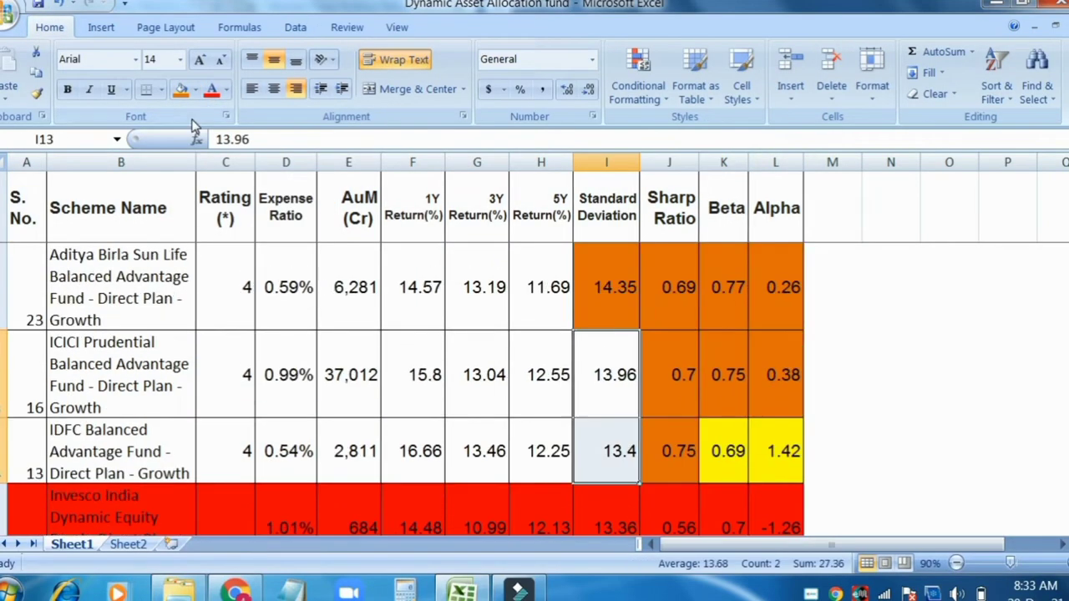
pyautogui.click(195, 89)
pyautogui.click(228, 224)
pyautogui.scroll(-1, 608, 418)
pyautogui.moveTo(607, 276); pyautogui.dragTo(608, 460)
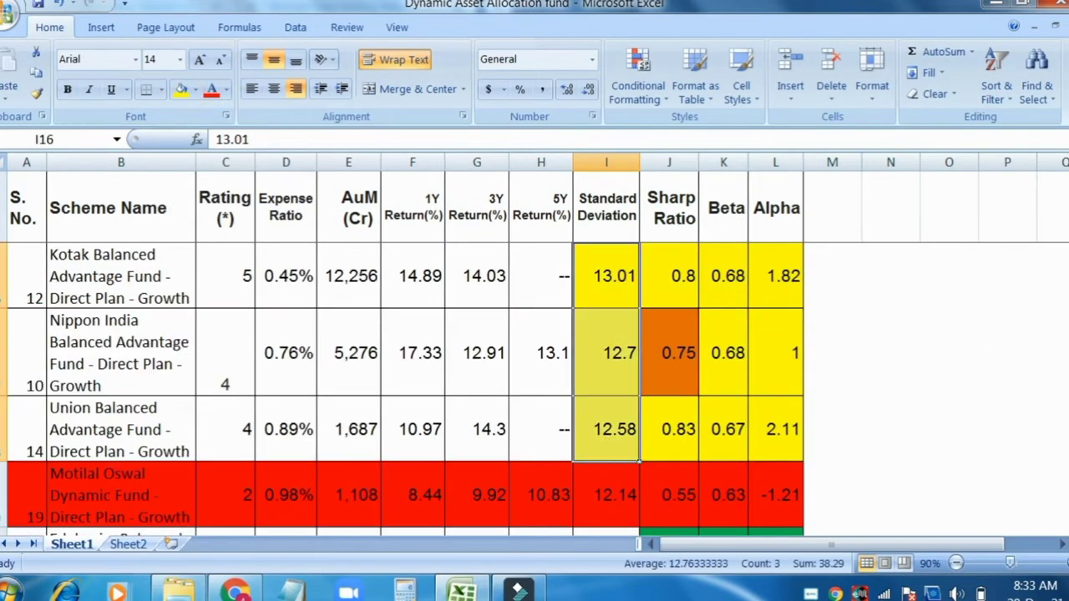
# Fill the Standard Deviation cells of 11.33 and lower green, leaving out the red rows
pyautogui.scroll(-1, 607, 376)
pyautogui.moveTo(607, 342); pyautogui.dragTo(607, 473)
pyautogui.click(226, 89)
pyautogui.click(256, 224)
pyautogui.scroll(-1, 607, 376)
pyautogui.moveTo(607, 365); pyautogui.dragTo(607, 434)
pyautogui.click(194, 89)
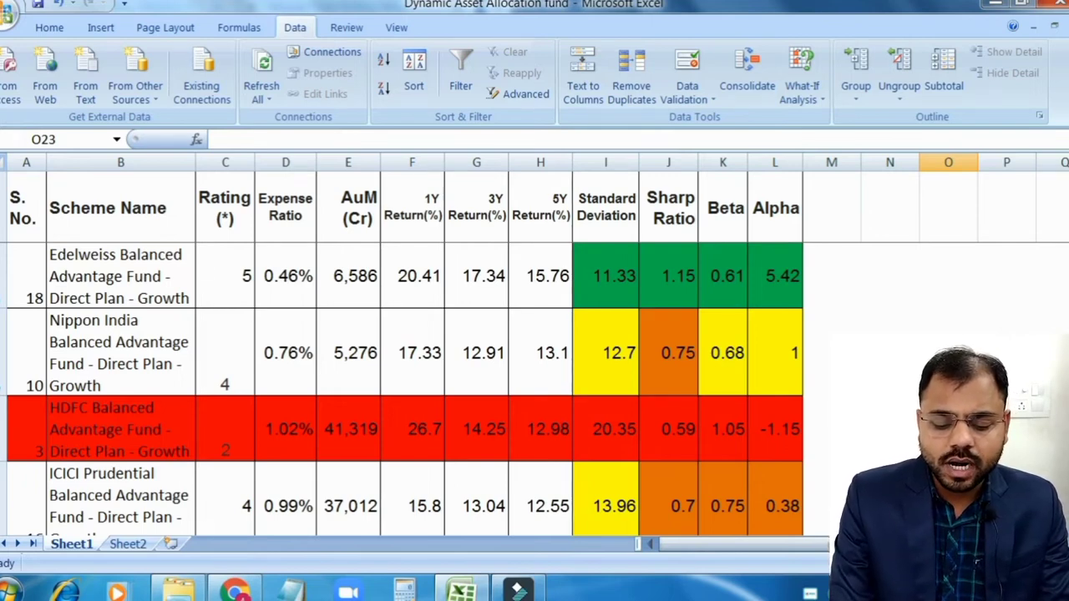
# Fill the Edelweiss fund's 5Y Return cell green
pyautogui.click(533, 276)
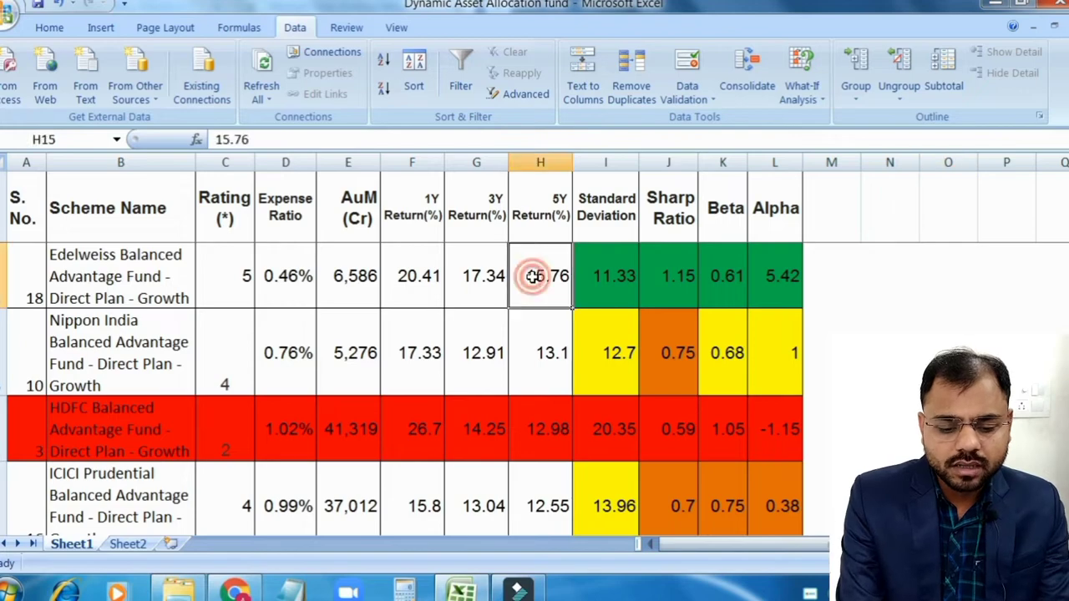
pyautogui.click(50, 28)
pyautogui.click(181, 89)
# Fill the 5Y Return cells of the Nippon India, ICICI Prudential and IDFC funds yellow
pyautogui.click(535, 354)
pyautogui.click(225, 90)
pyautogui.click(221, 251)
pyautogui.click(555, 516)
pyautogui.moveTo(555, 515); pyautogui.dragTo(554, 535)
pyautogui.click(182, 89)
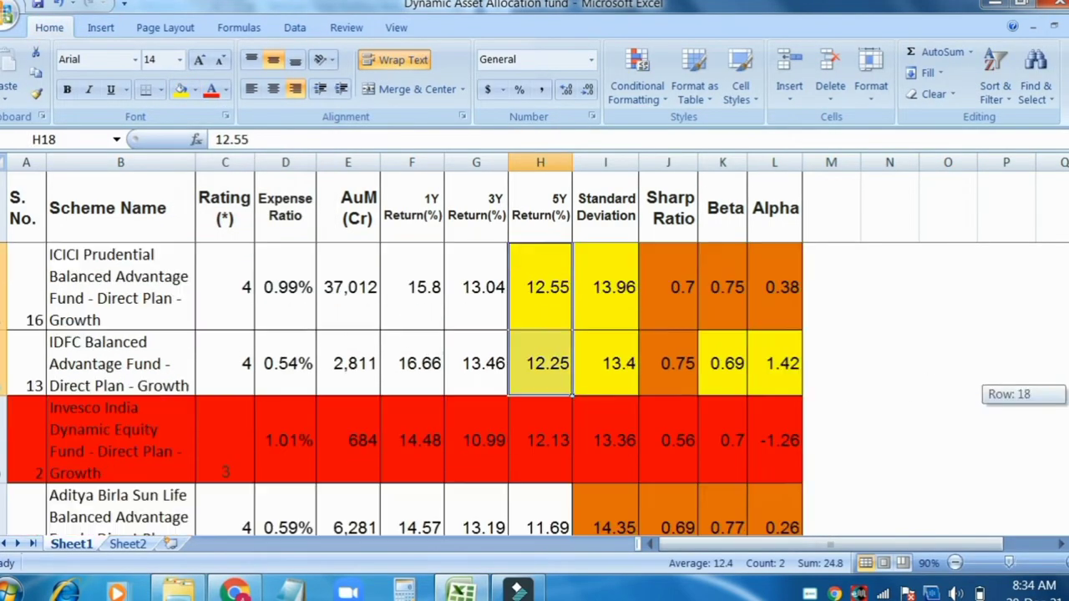
# Fill the 5Y Return cells of the Aditya Birla Sun Life, DSP and L&T funds dark orange
pyautogui.scroll(-1, 489, 460)
pyautogui.click(540, 441)
pyautogui.click(181, 89)
pyautogui.scroll(-2, 535, 376)
pyautogui.moveTo(540, 259); pyautogui.dragTo(540, 335)
pyautogui.click(182, 89)
pyautogui.scroll(1, 534, 376)
# Sort the whole fund table by Alpha values from largest to smallest
pyautogui.hotkey('ctrl', 'a')
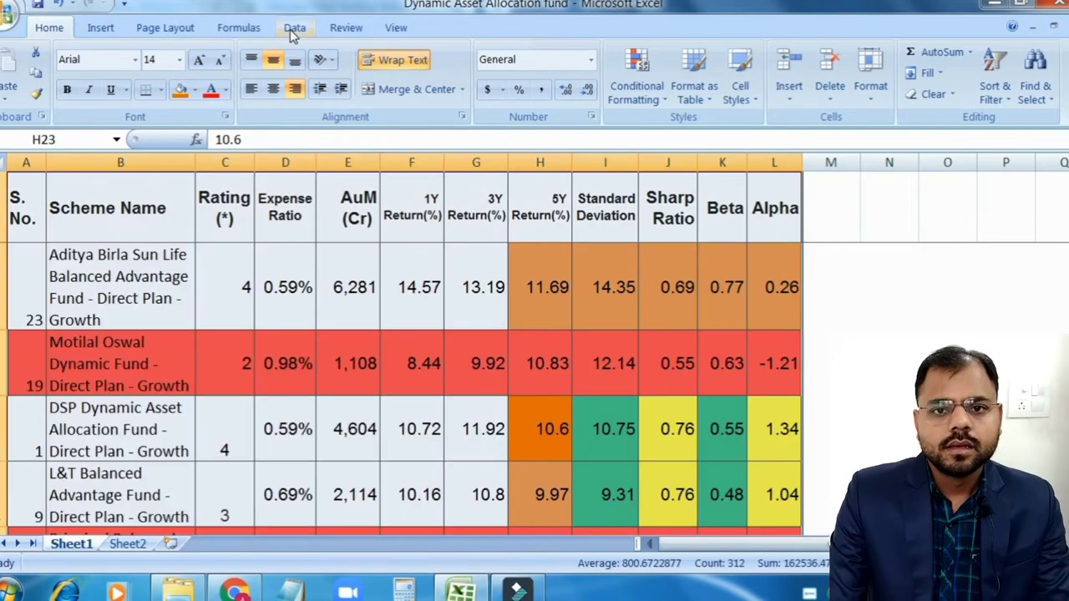
pyautogui.click(294, 28)
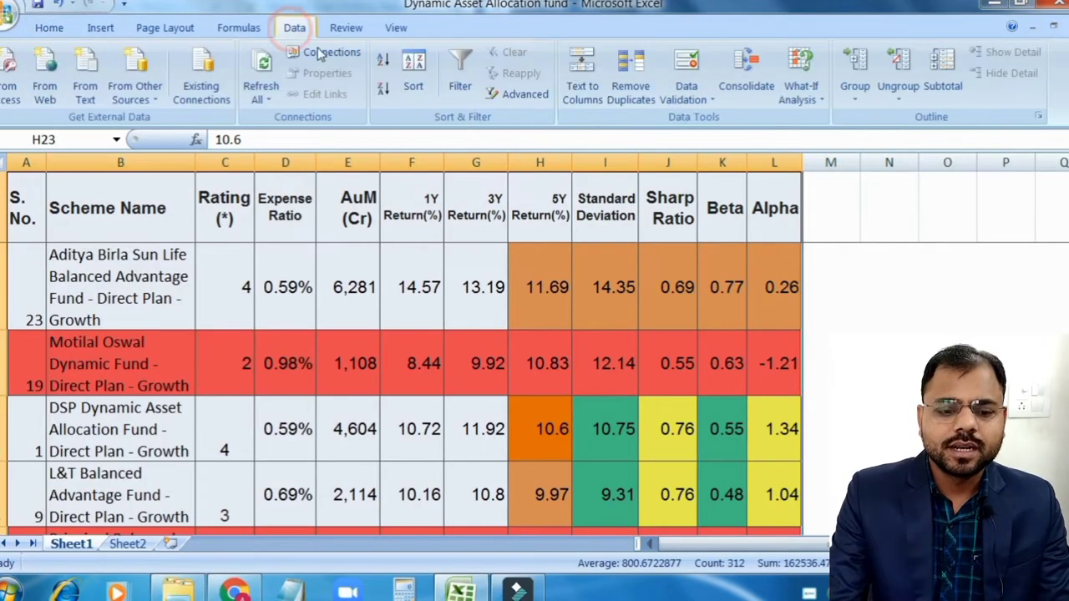
pyautogui.click(411, 97)
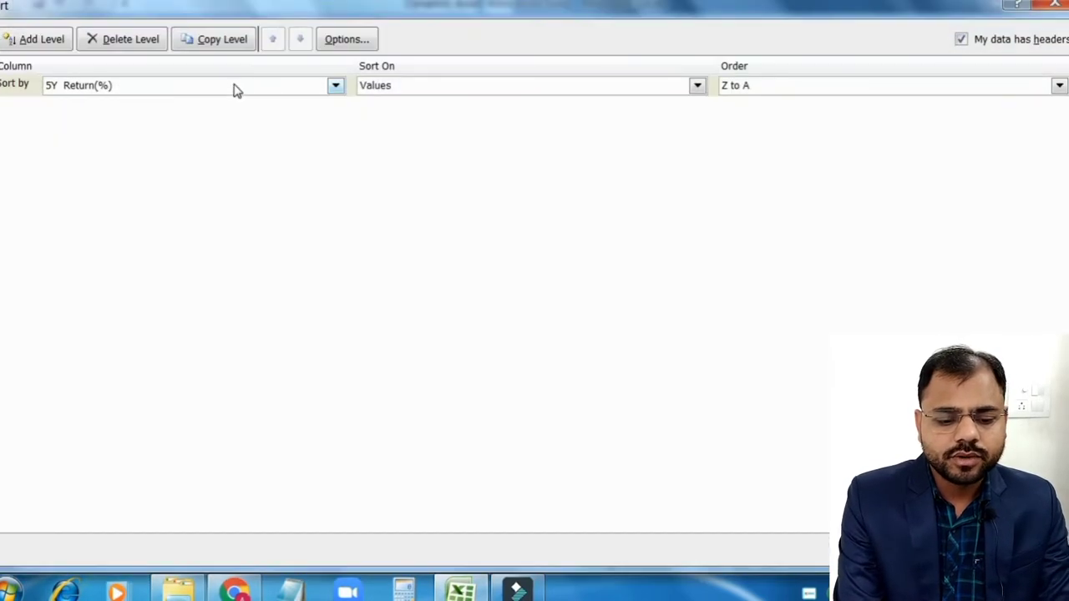
pyautogui.click(232, 85)
pyautogui.click(101, 246)
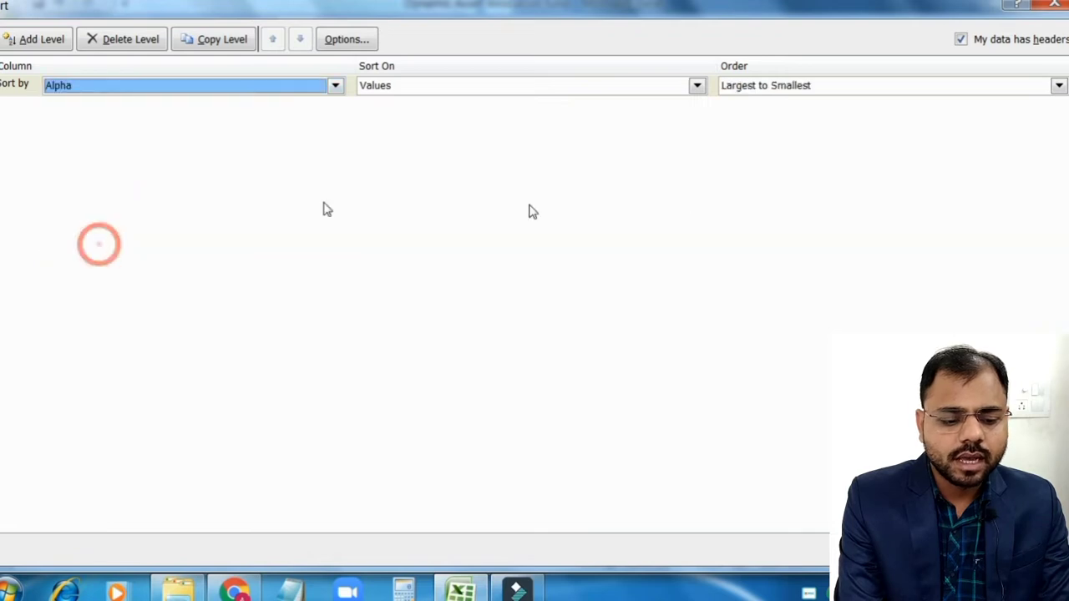
pyautogui.click(816, 88)
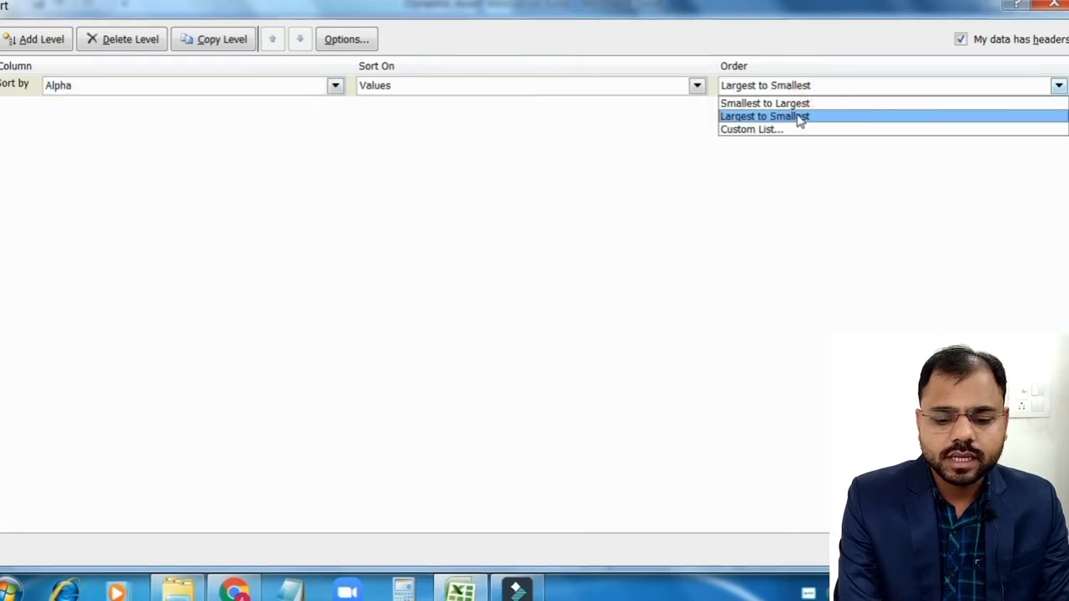
pyautogui.click(796, 103)
pyautogui.click(794, 91)
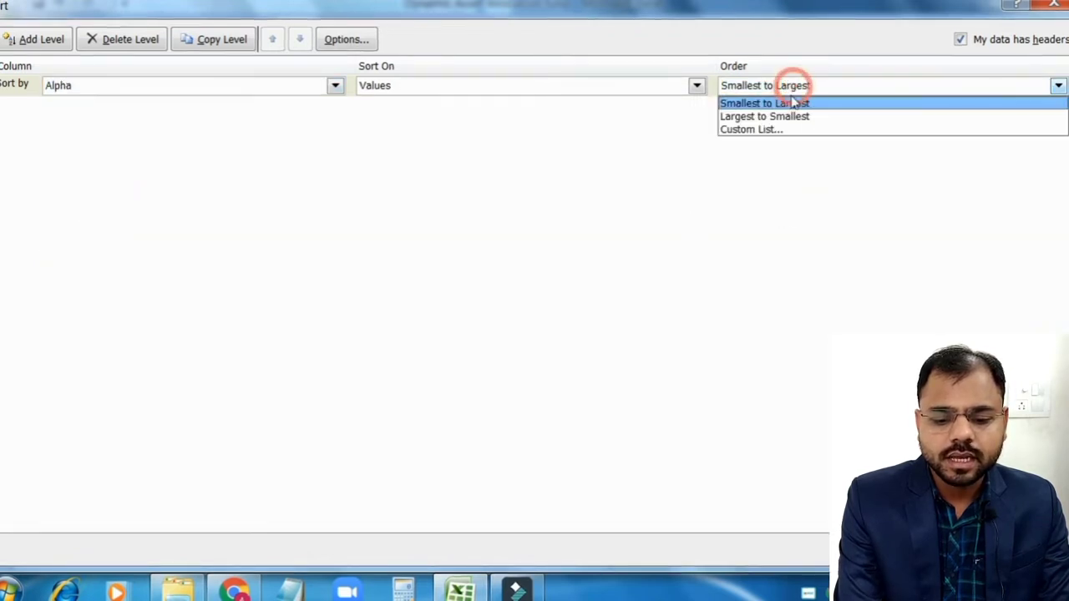
pyautogui.click(796, 119)
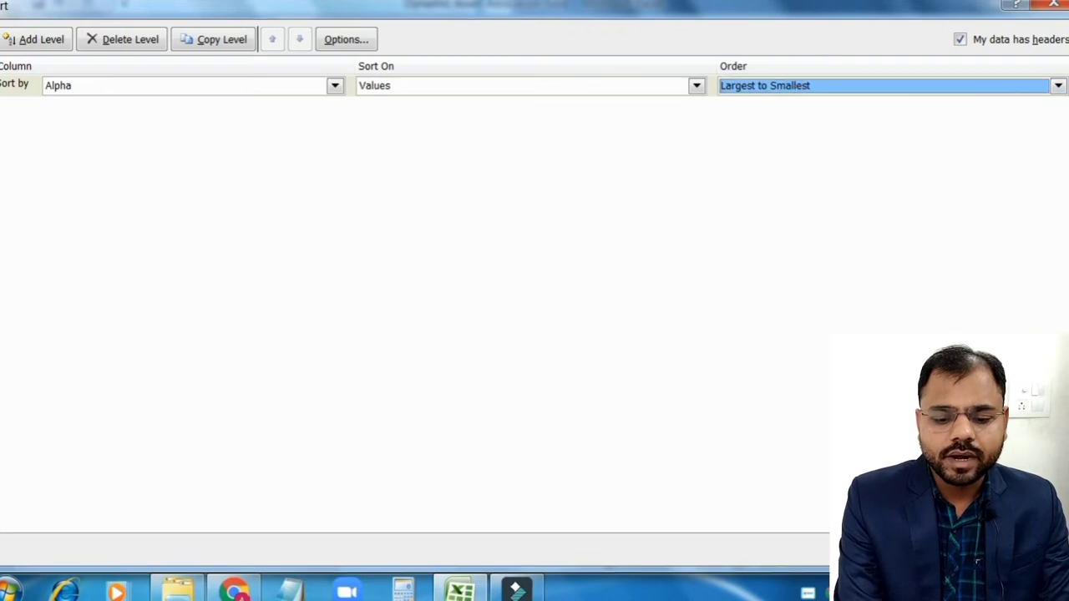
pyautogui.press('Return')
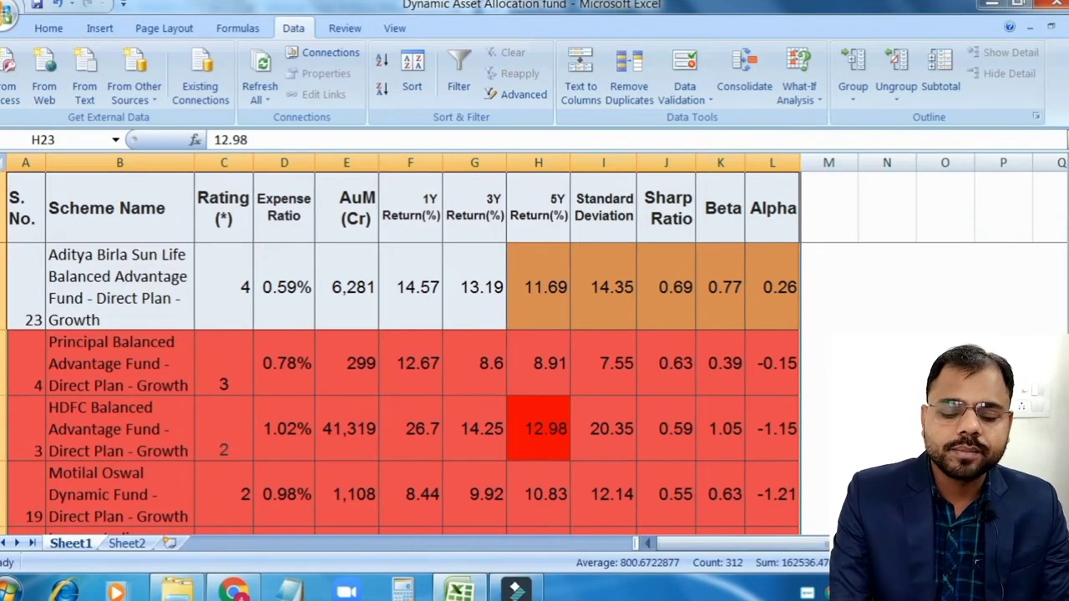
pyautogui.click(887, 362)
# Review the Edelweiss Balanced Advantage Fund's colour-coded row, checking its scheme name, expense ratio and AuM
pyautogui.scroll(5, 401, 384)
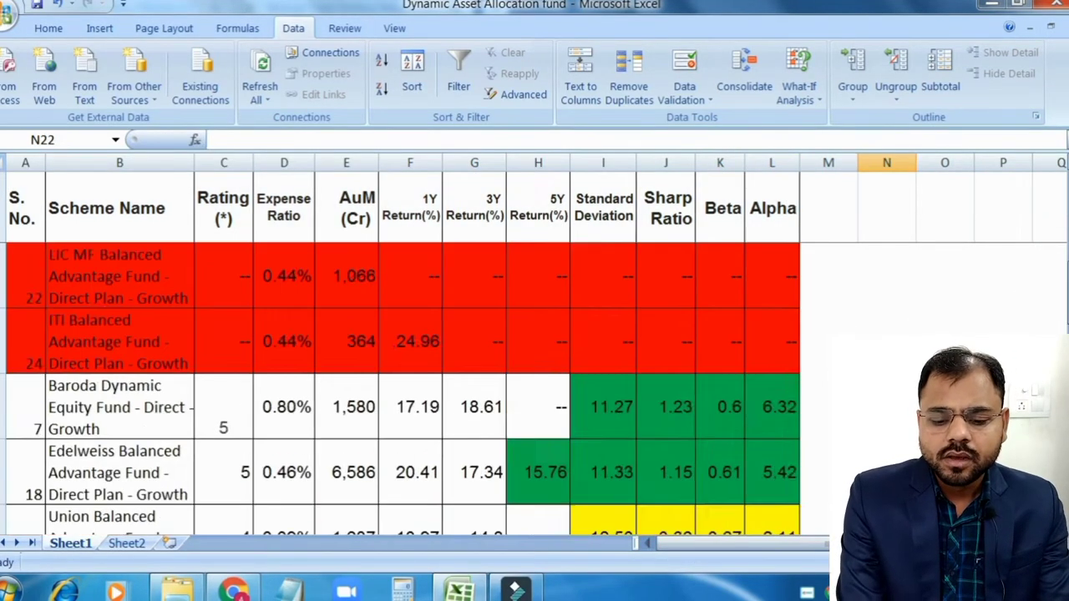
pyautogui.scroll(-2, 401, 384)
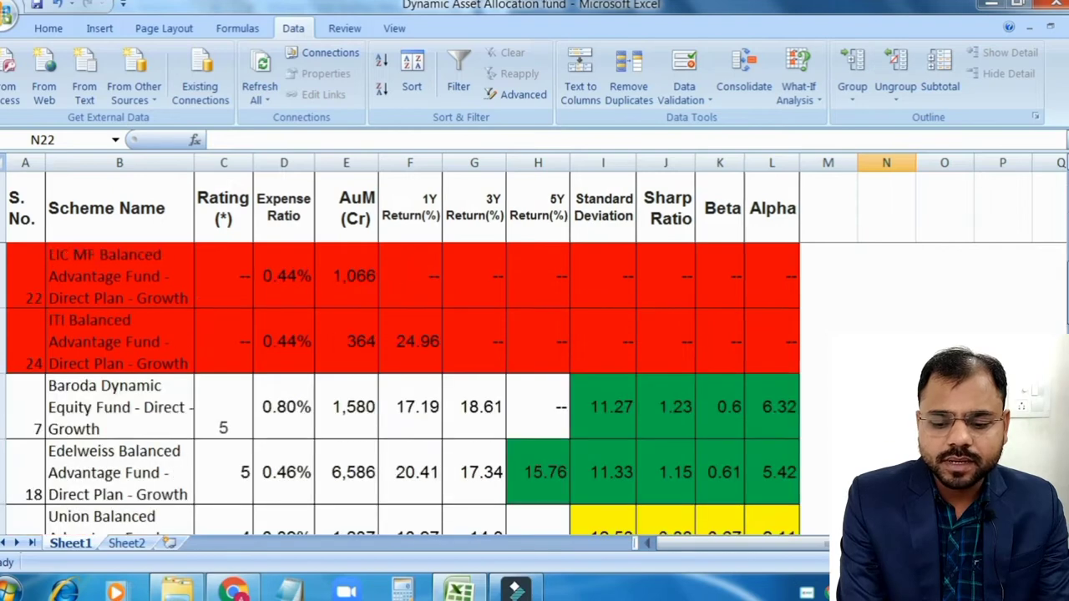
pyautogui.scroll(-1, 401, 384)
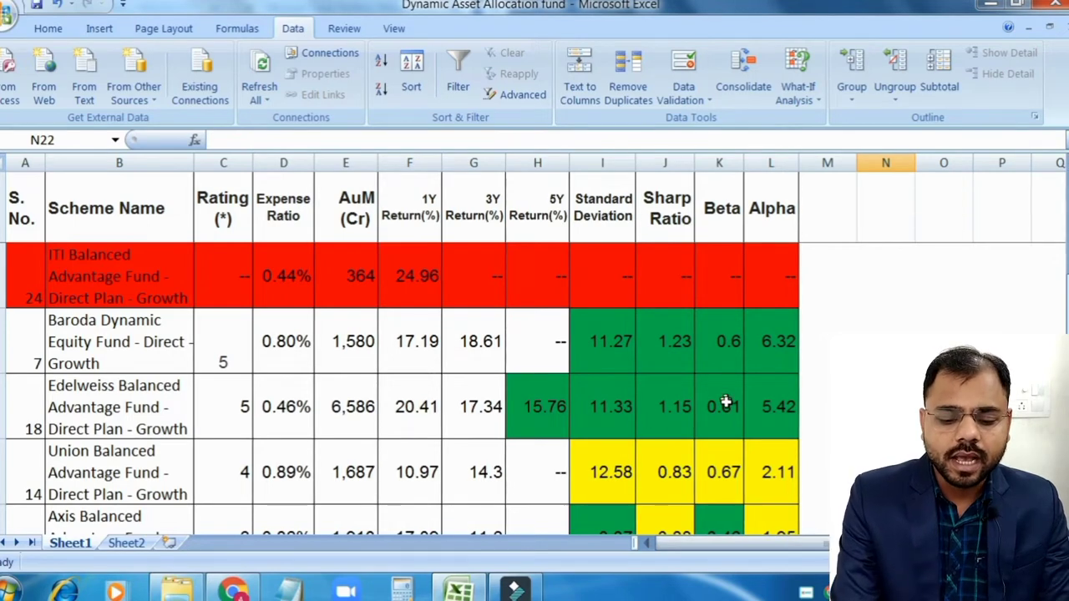
pyautogui.click(156, 403)
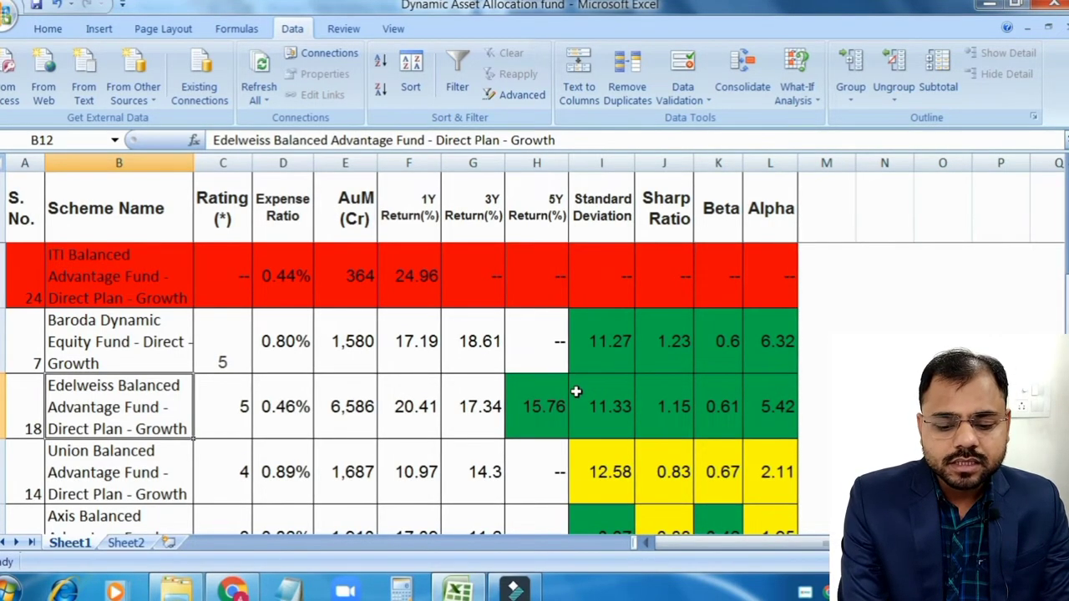
pyautogui.click(296, 421)
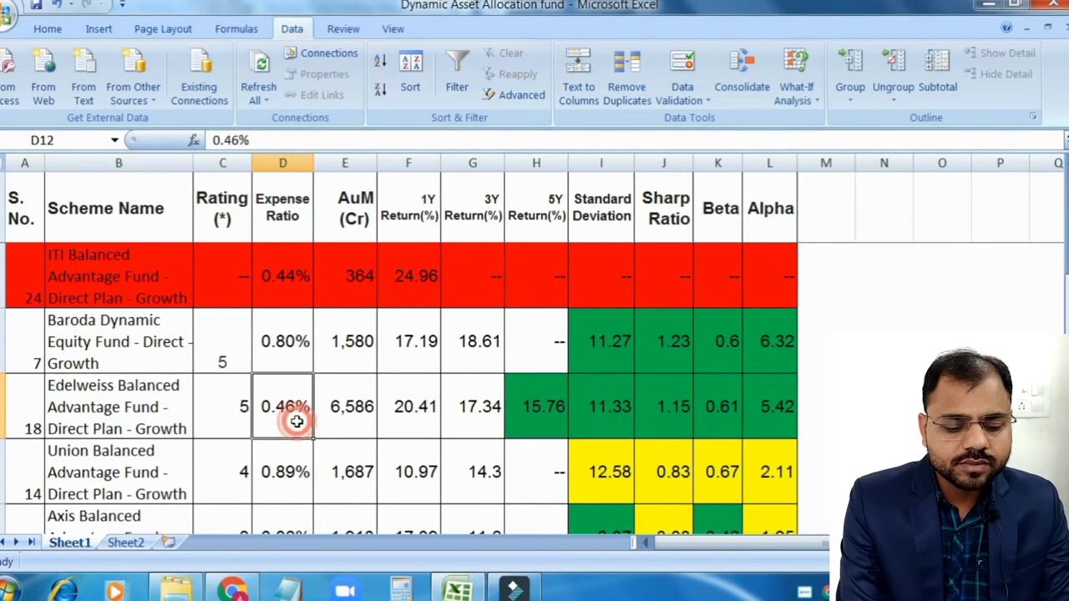
pyautogui.click(354, 425)
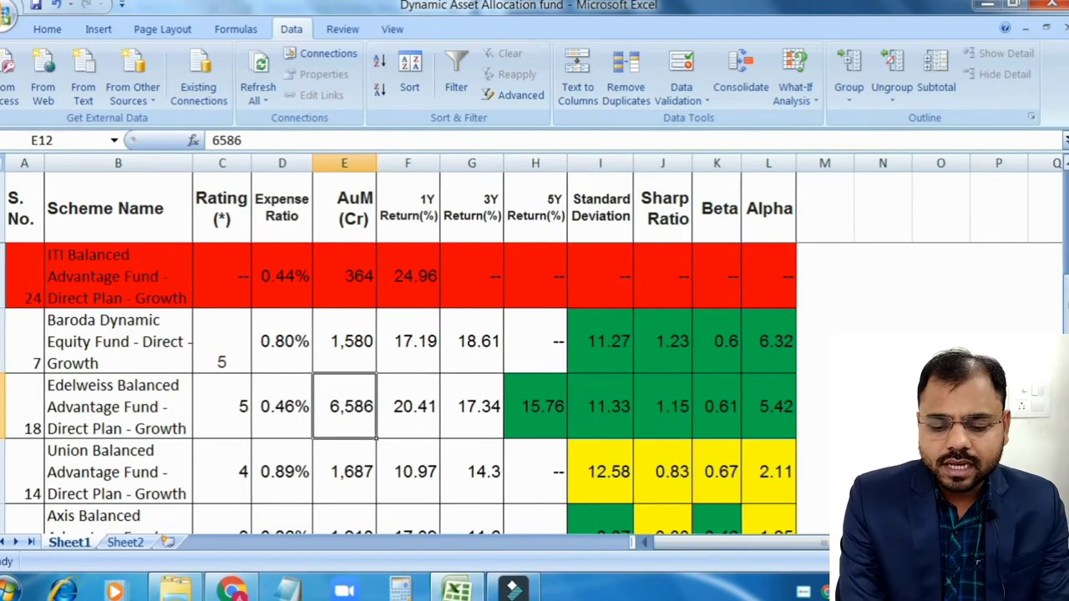
# Review the Baroda Dynamic Equity Fund's row, checking its Alpha, Standard Deviation, 5Y and 3Y Returns and expense ratio
pyautogui.moveTo(1065, 292)
pyautogui.mouseDown()
pyautogui.moveTo(1065, 314)
pyautogui.moveTo(1065, 291)
pyautogui.mouseUp()
pyautogui.moveTo(986, 325); pyautogui.dragTo(957, 327)
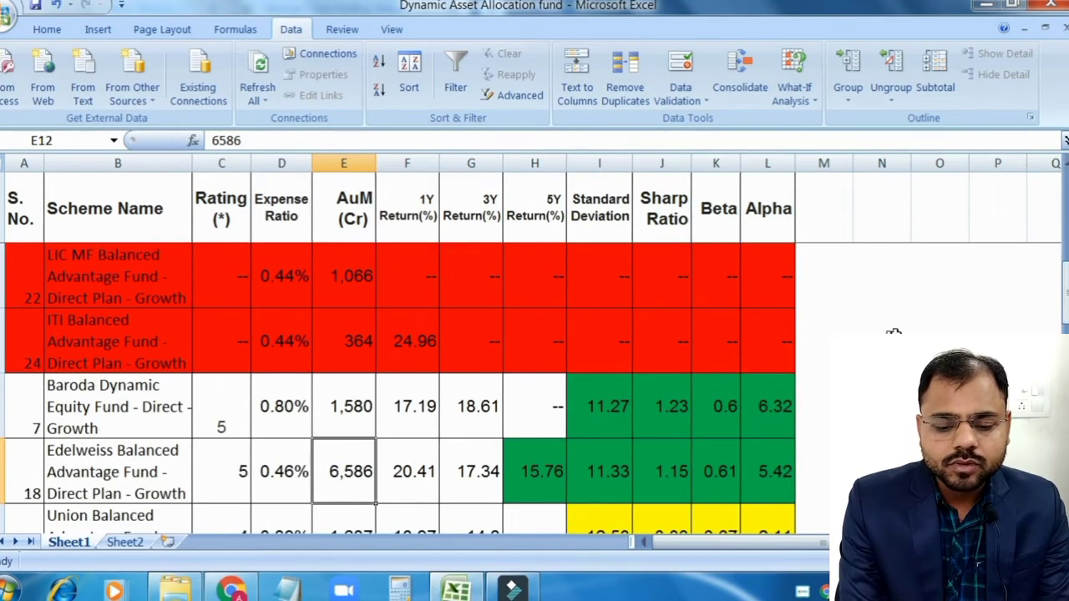
pyautogui.click(769, 403)
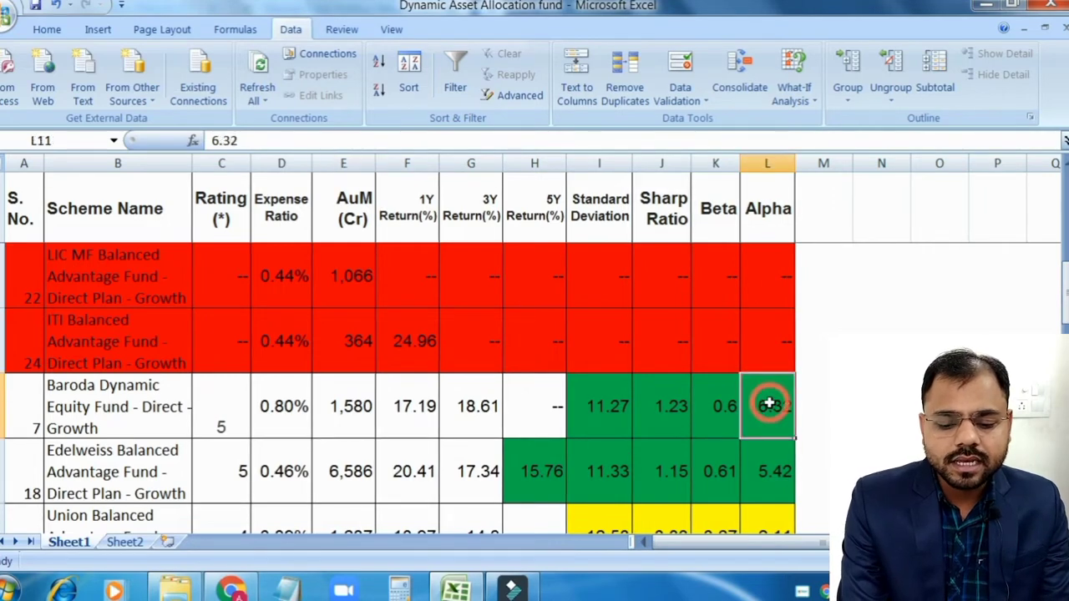
pyautogui.click(604, 406)
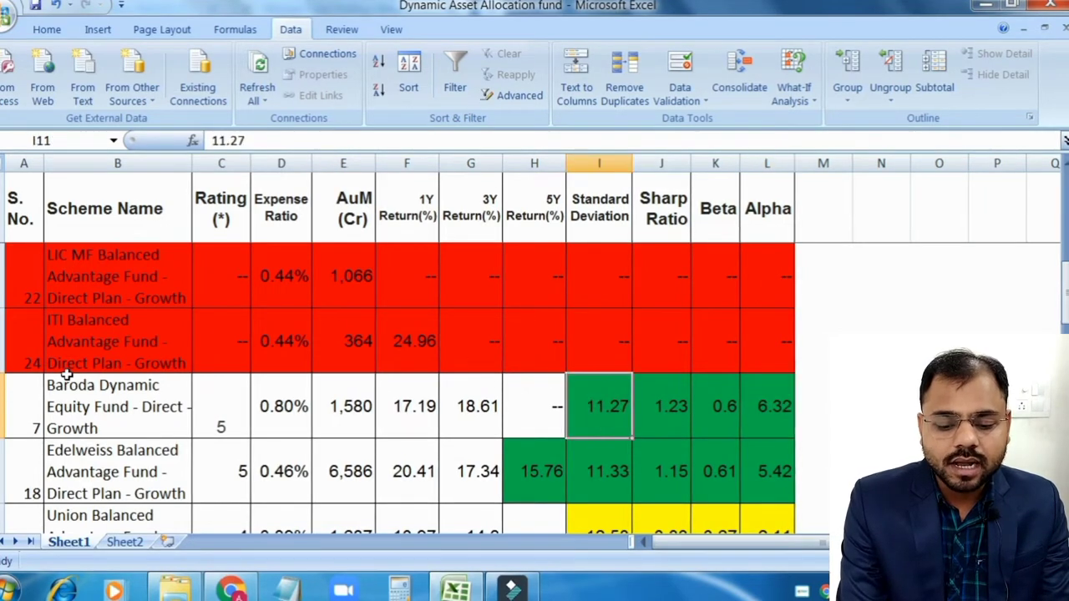
pyautogui.click(137, 421)
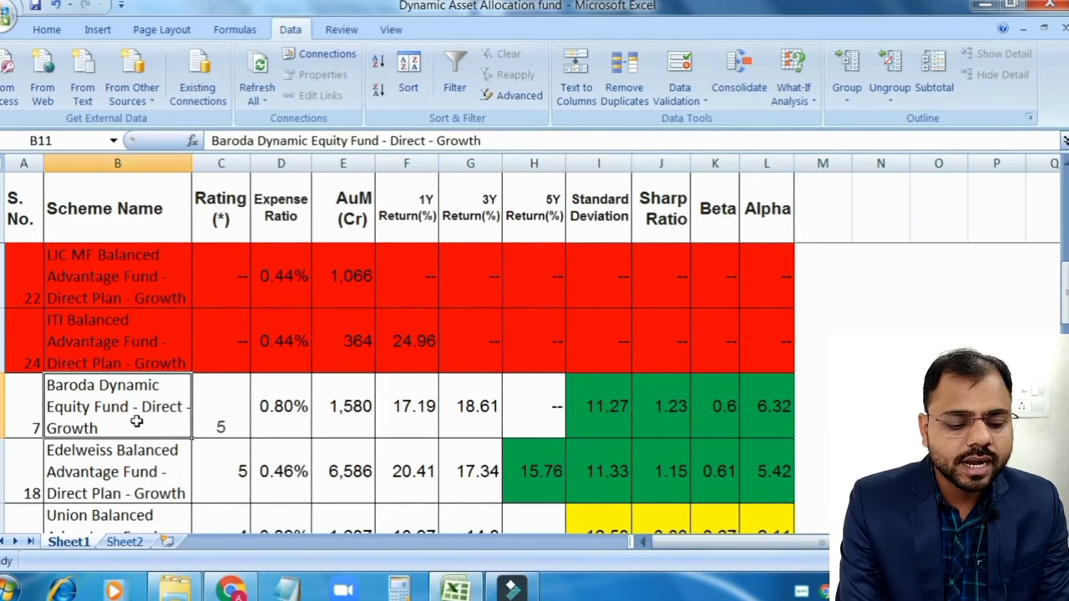
pyautogui.click(547, 423)
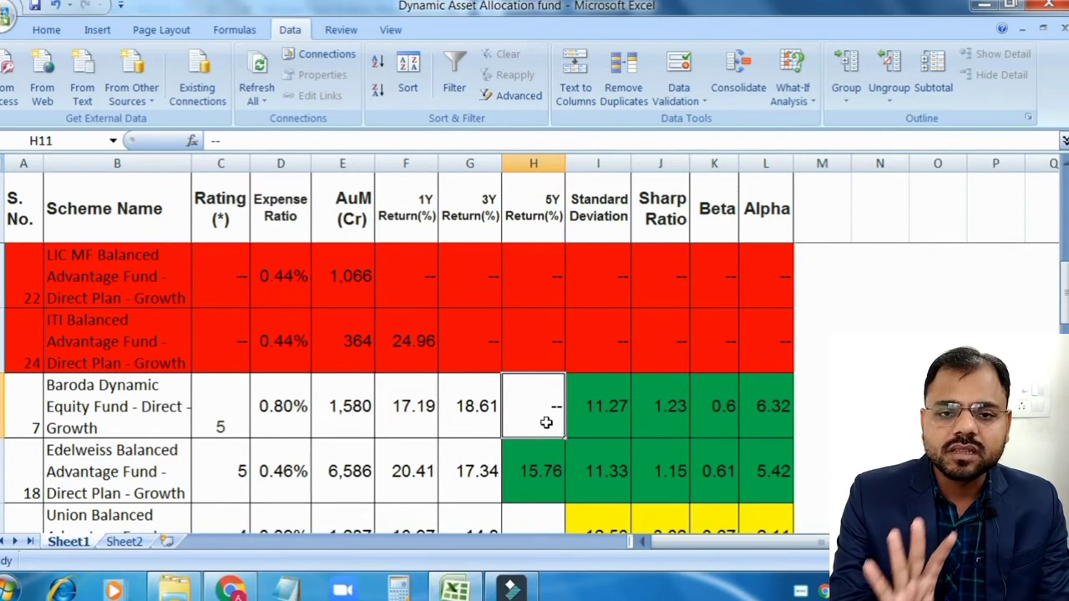
pyautogui.click(482, 425)
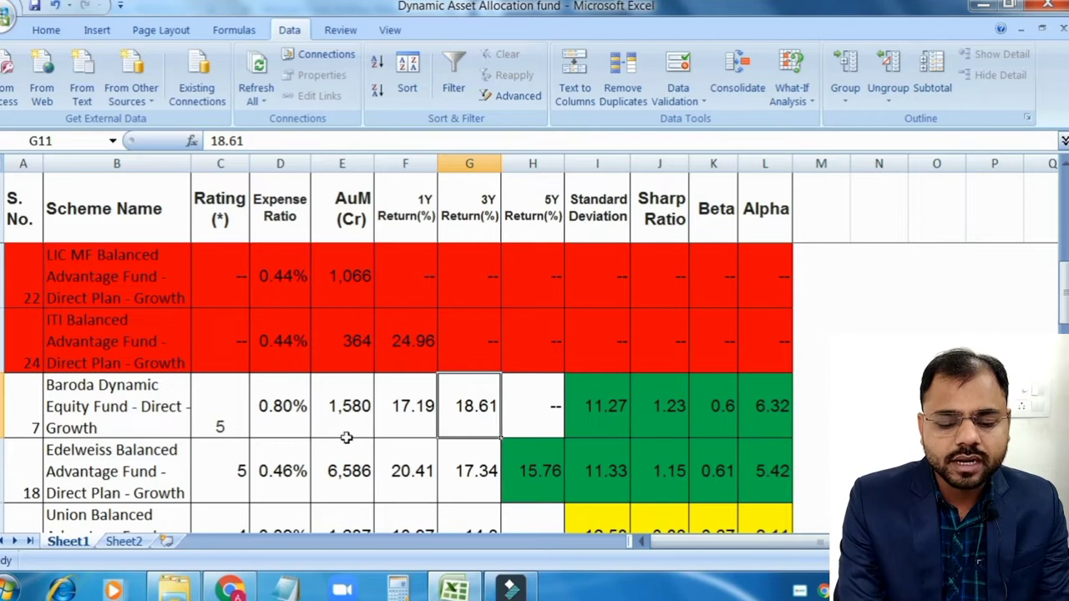
pyautogui.click(290, 418)
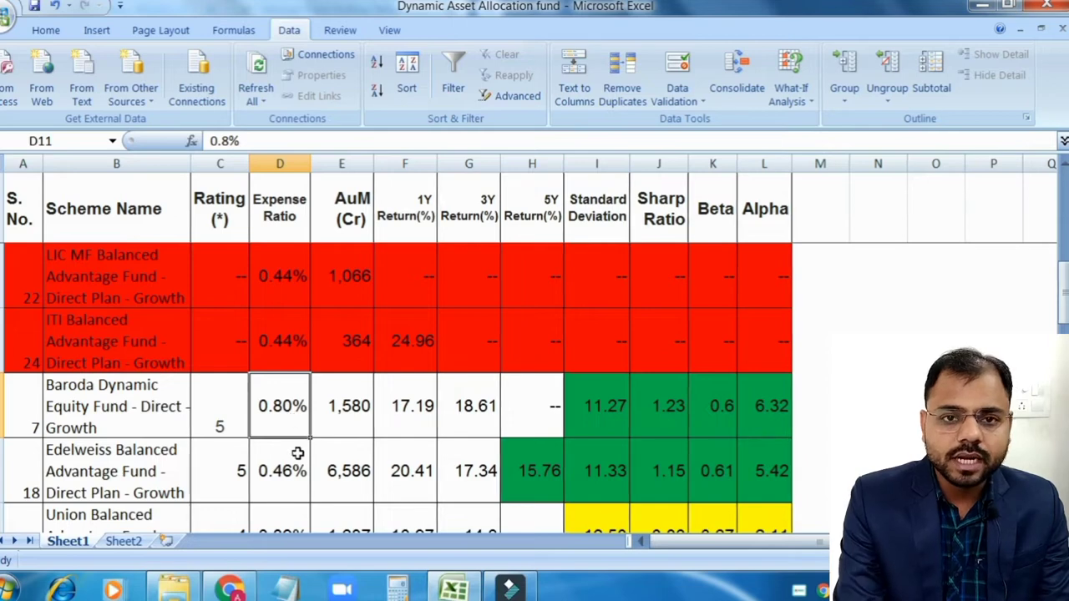